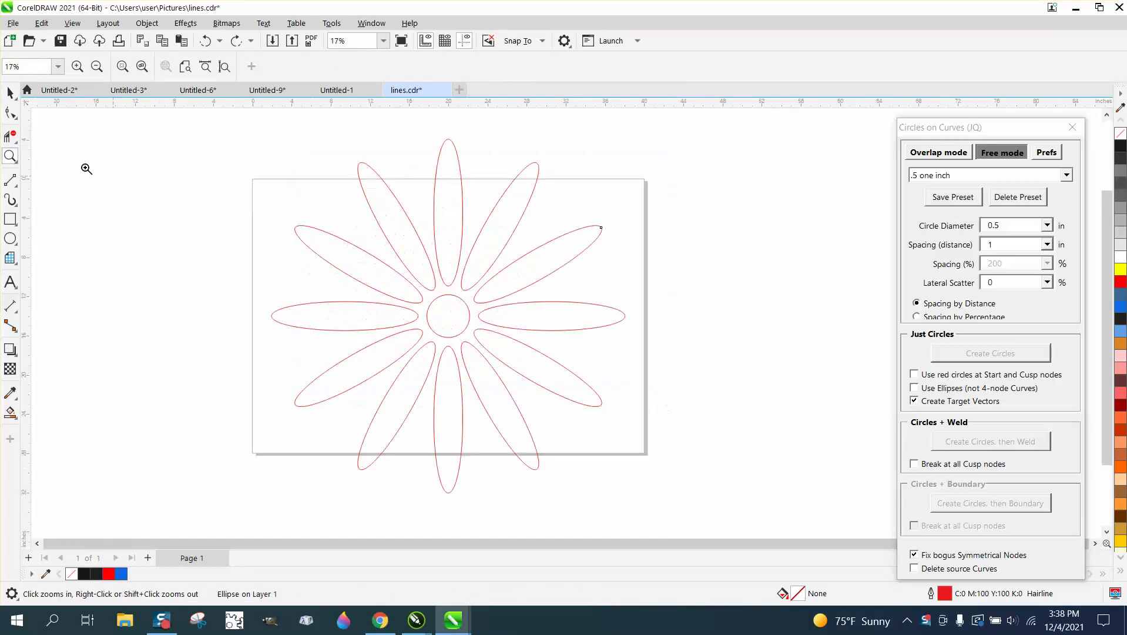
With the Pick tool, marquee-select all 13 flower objects: the twelve ellipse petals and the centre circle.
click(11, 92)
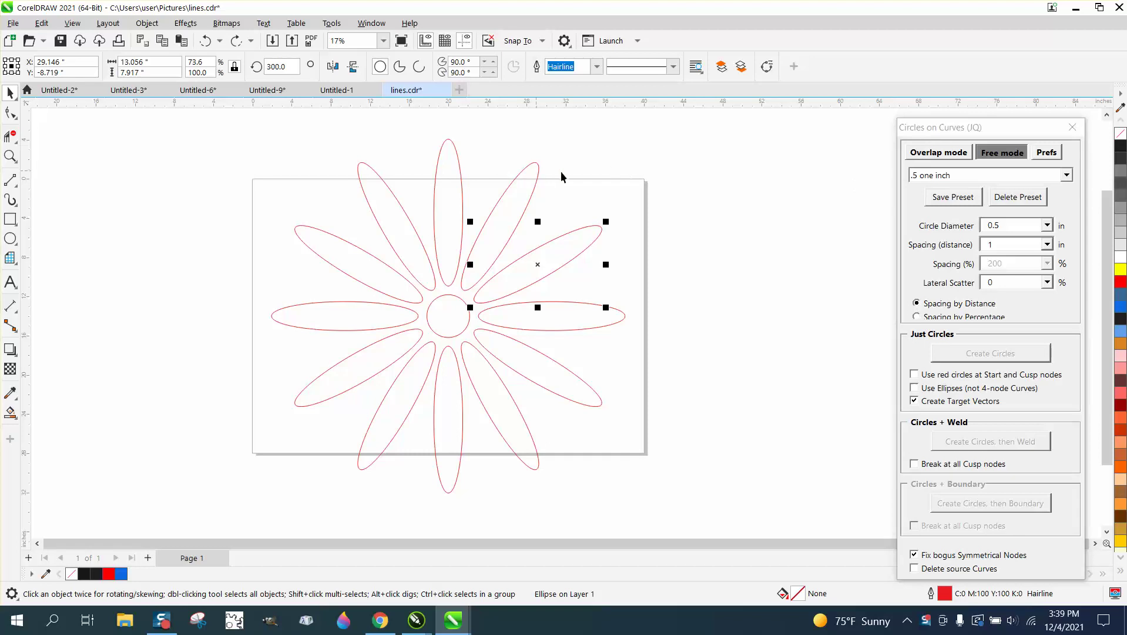
click(535, 183)
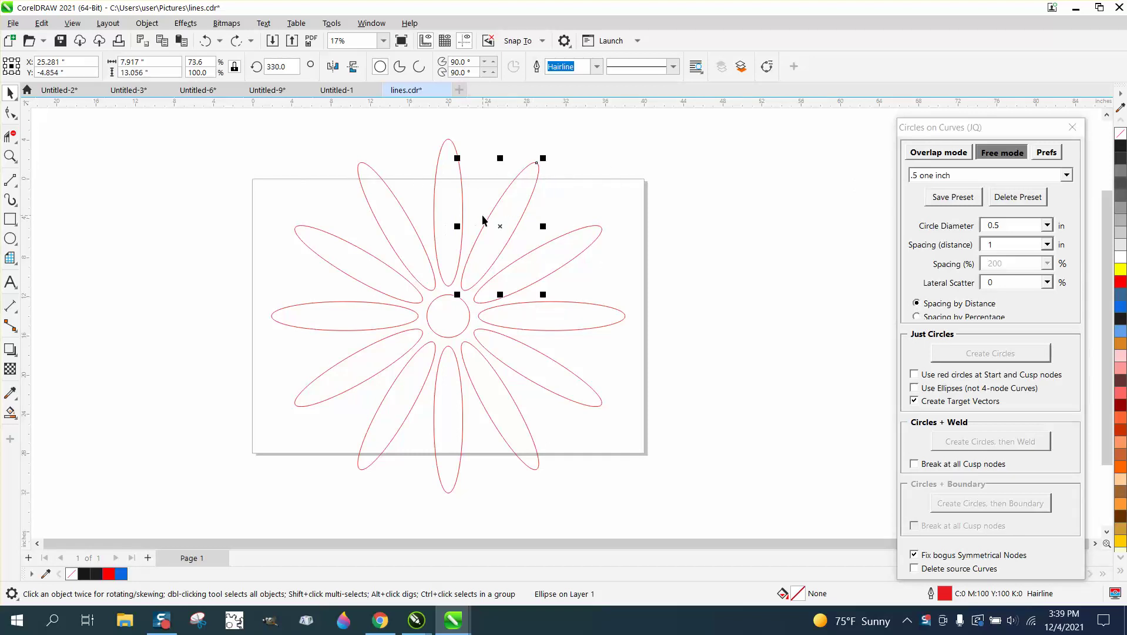
drag(239, 126, 742, 503)
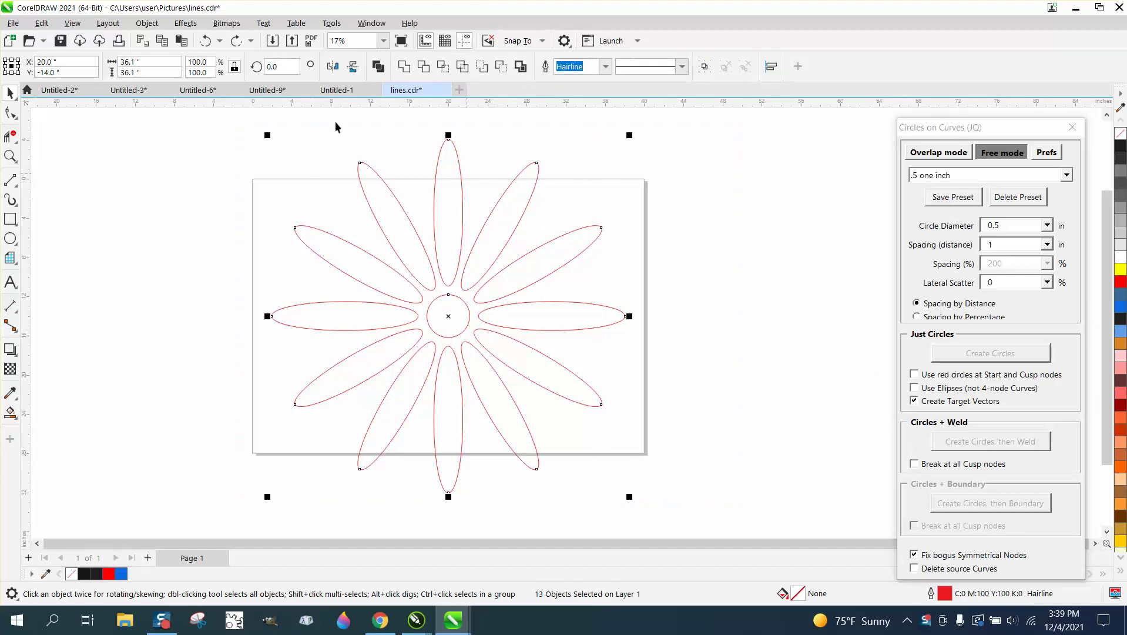
Convert the flower shapes to curves and line them with 0.5-inch circles spaced 1 inch apart.
click(147, 23)
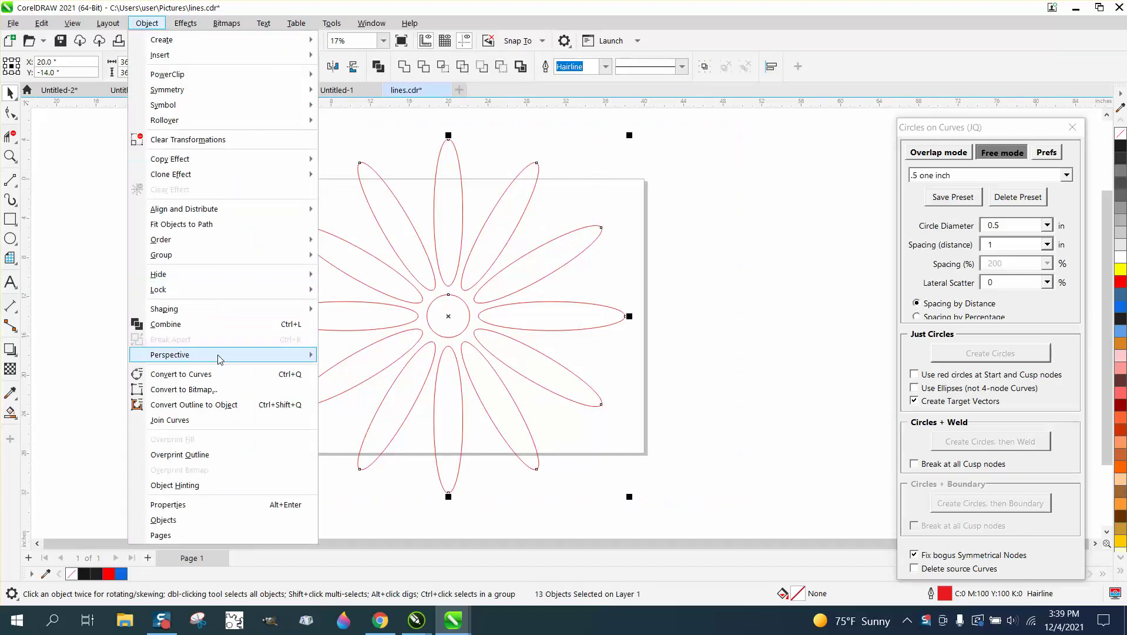
click(209, 374)
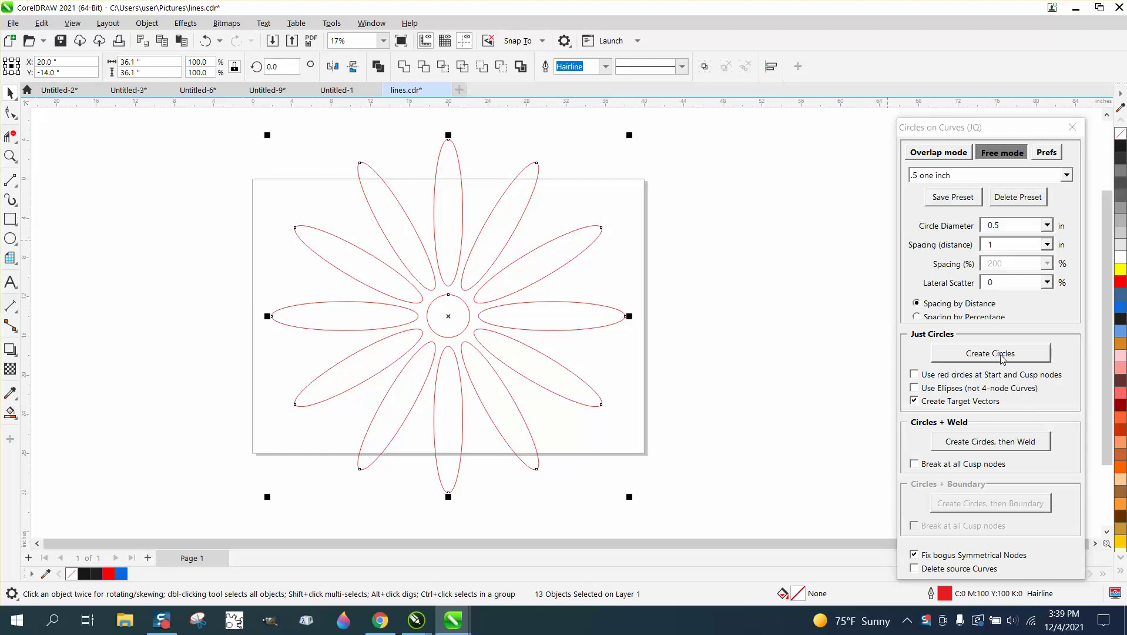
click(1002, 353)
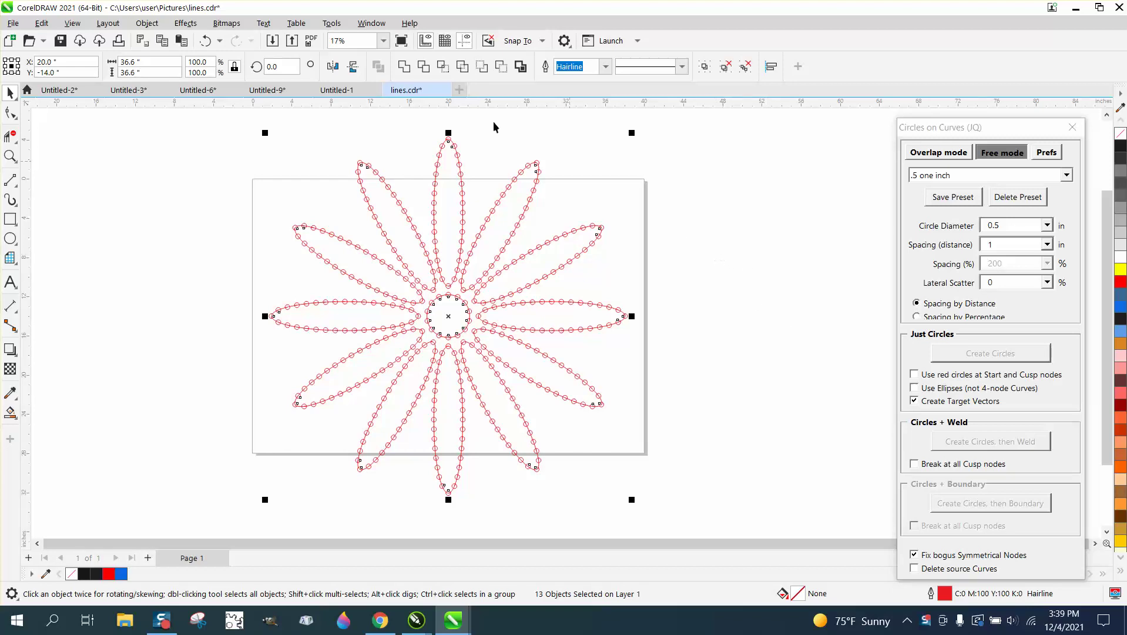
Undo the small circles, then set circle diameter to 2 and spacing to 3.
click(205, 41)
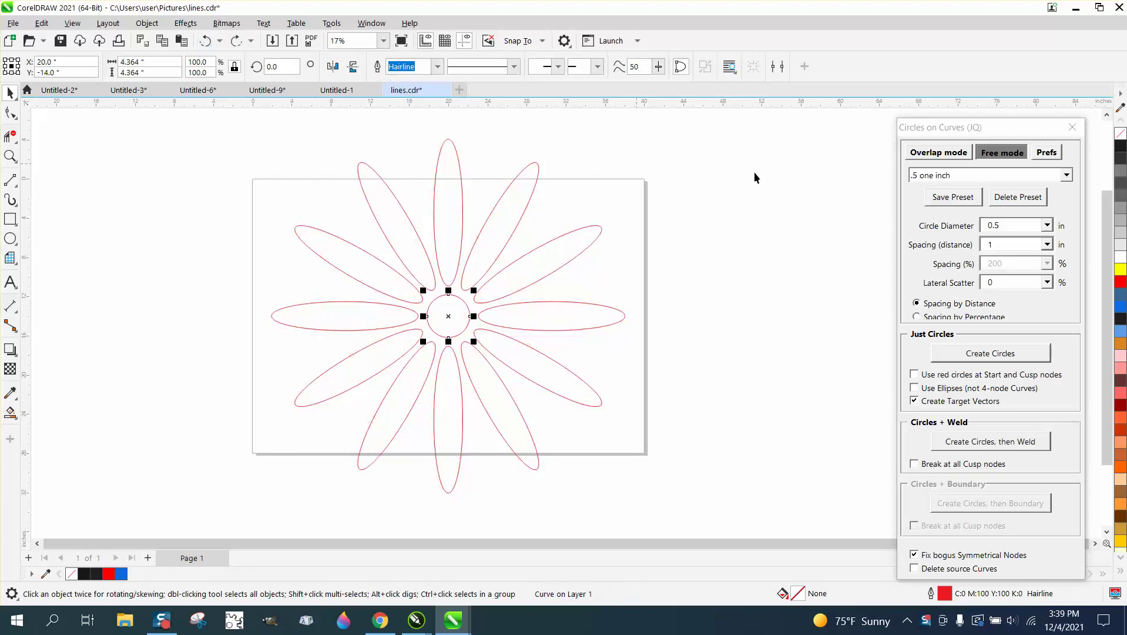
click(1018, 227)
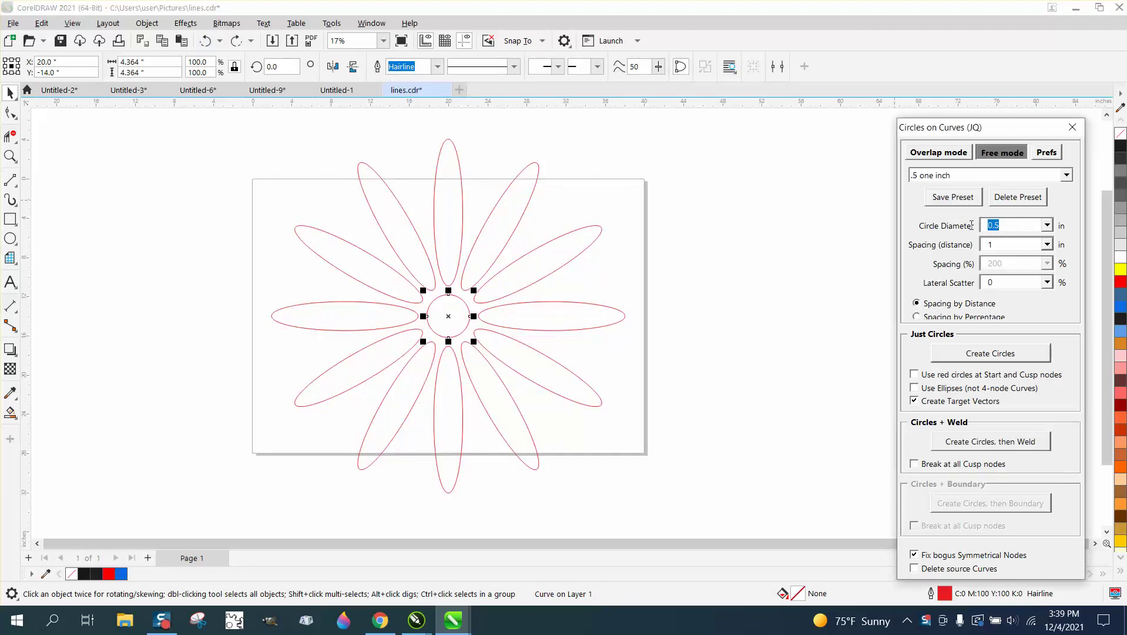
text(2)
click(999, 244)
text(3)
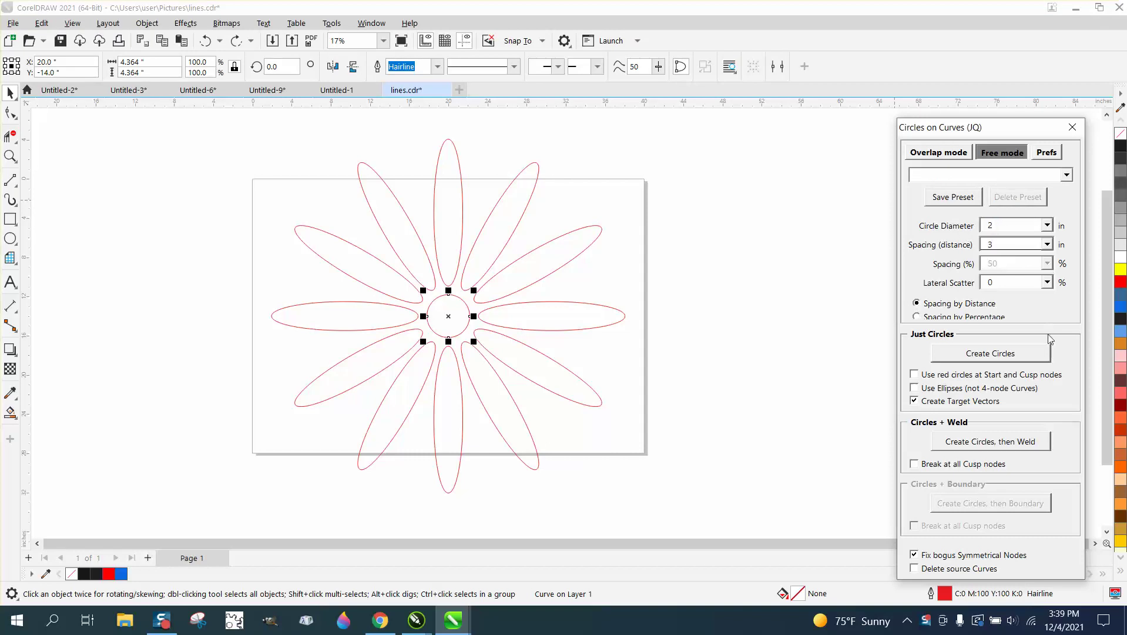
Add 2-inch circles spaced 3 inches apart along the centre circle, then along every petal.
click(997, 354)
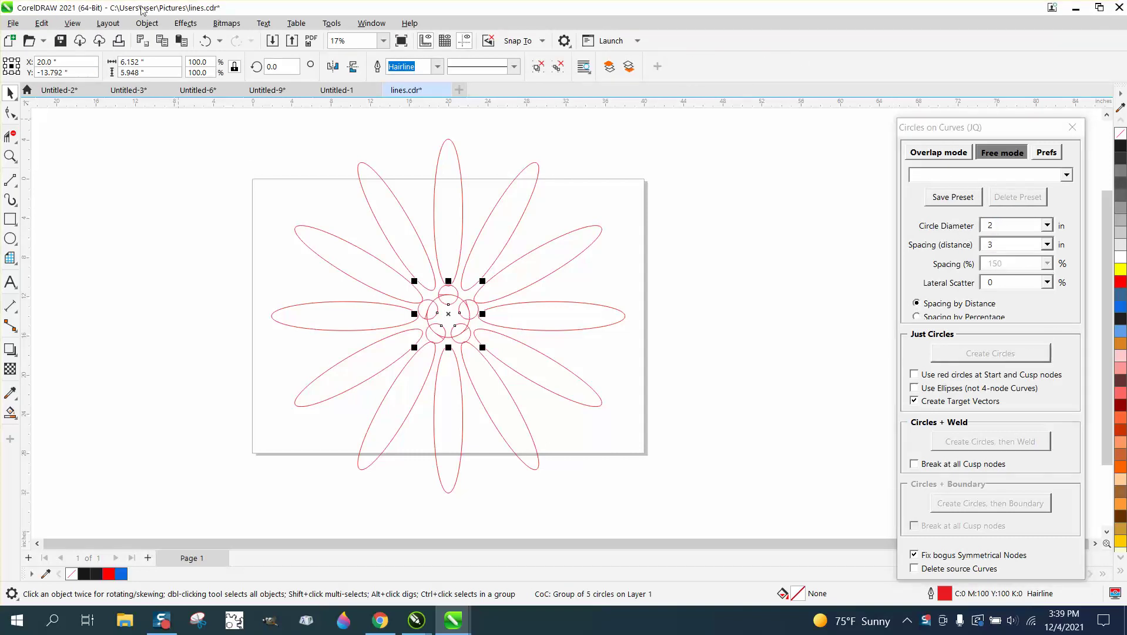
drag(254, 135, 718, 507)
click(983, 354)
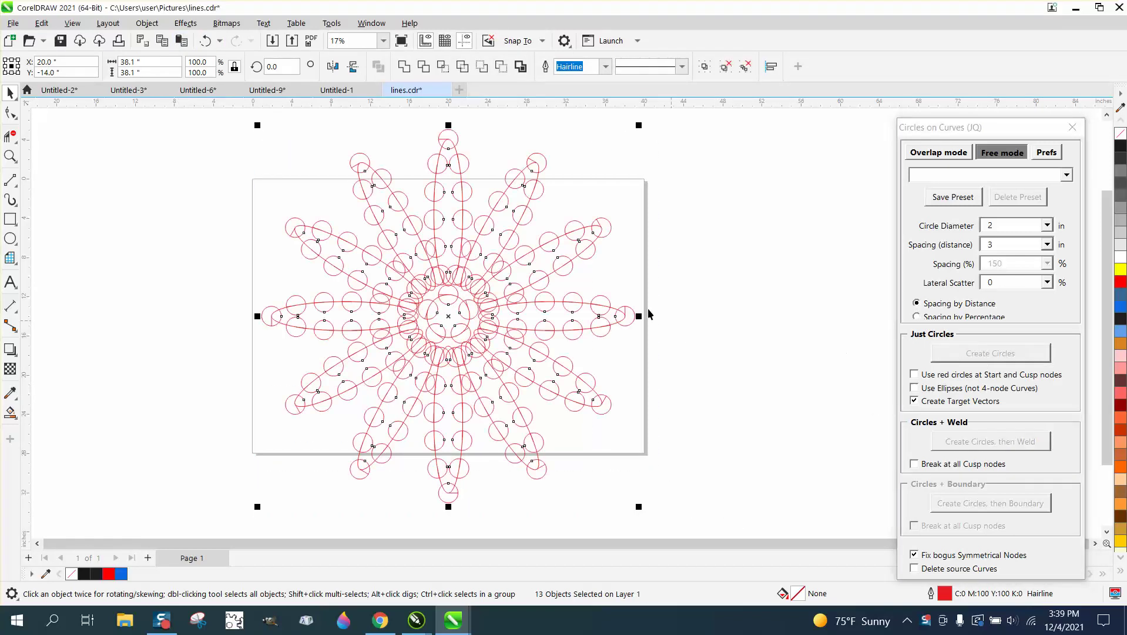
Undo the 2-inch circles and browse the saved presets list without choosing one.
click(205, 40)
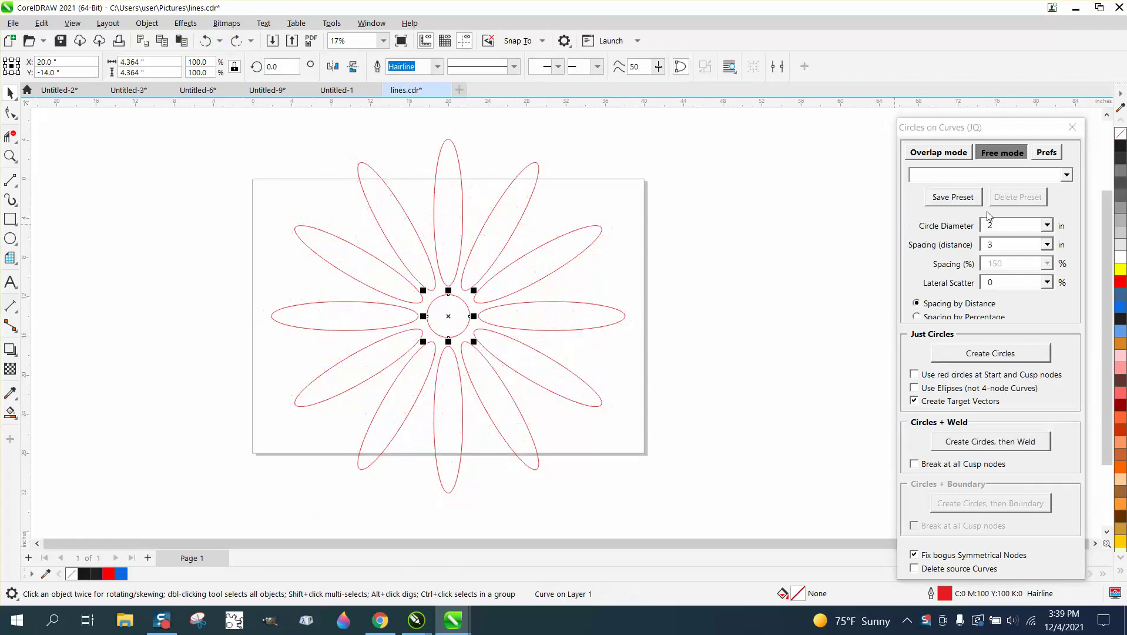
click(1066, 176)
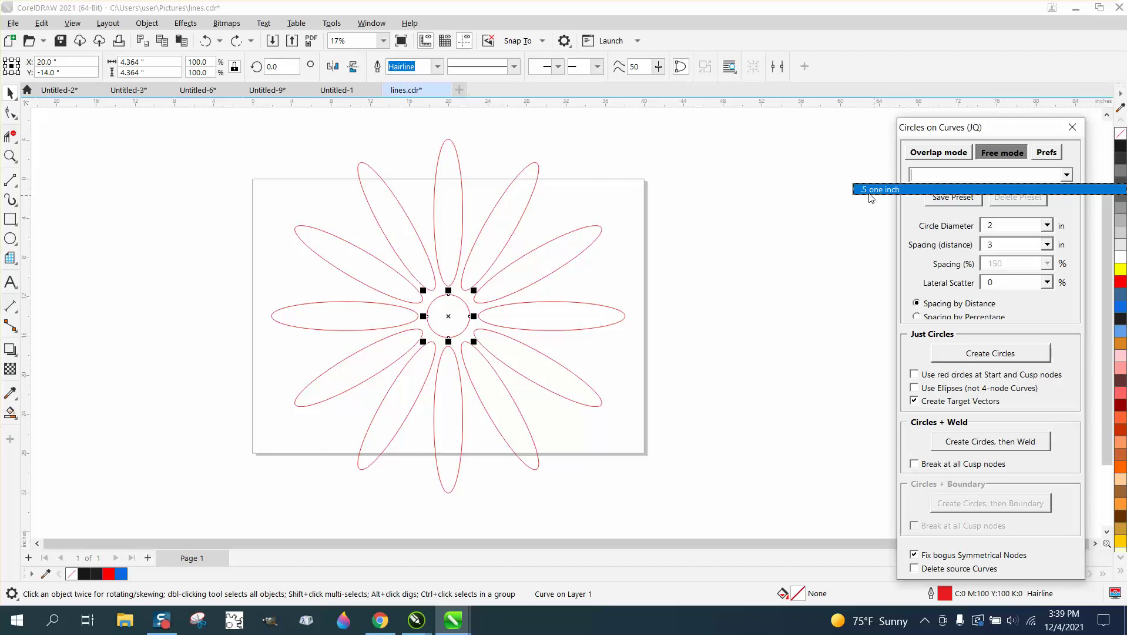
click(855, 220)
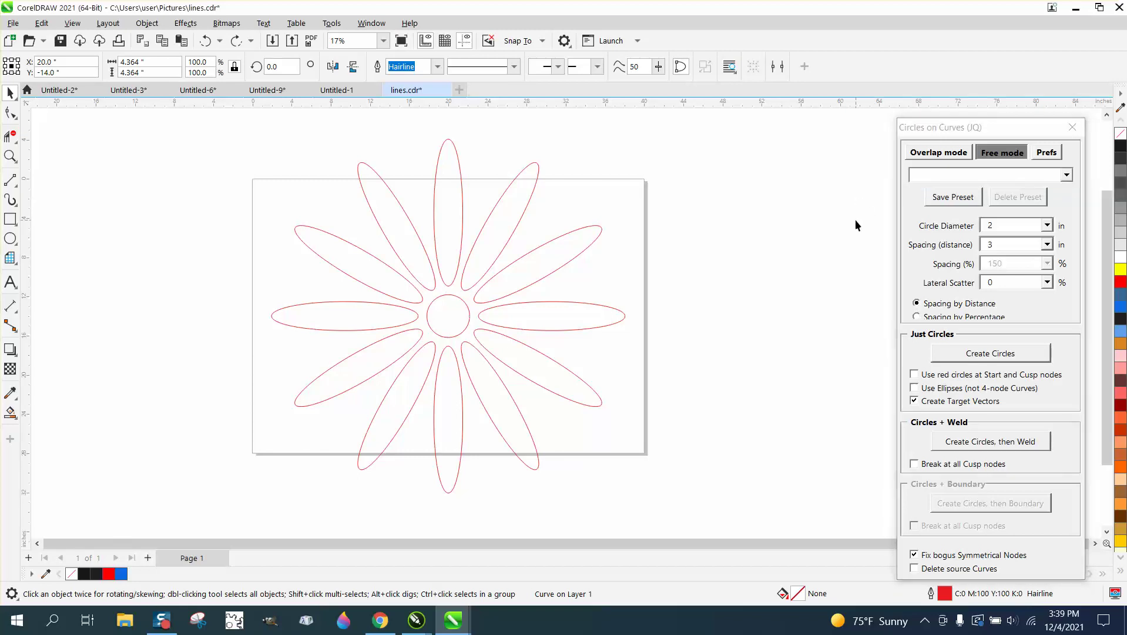
Set the spacing distance to 2 inches and the circle diameter to 1 inch.
click(1001, 243)
text(2)
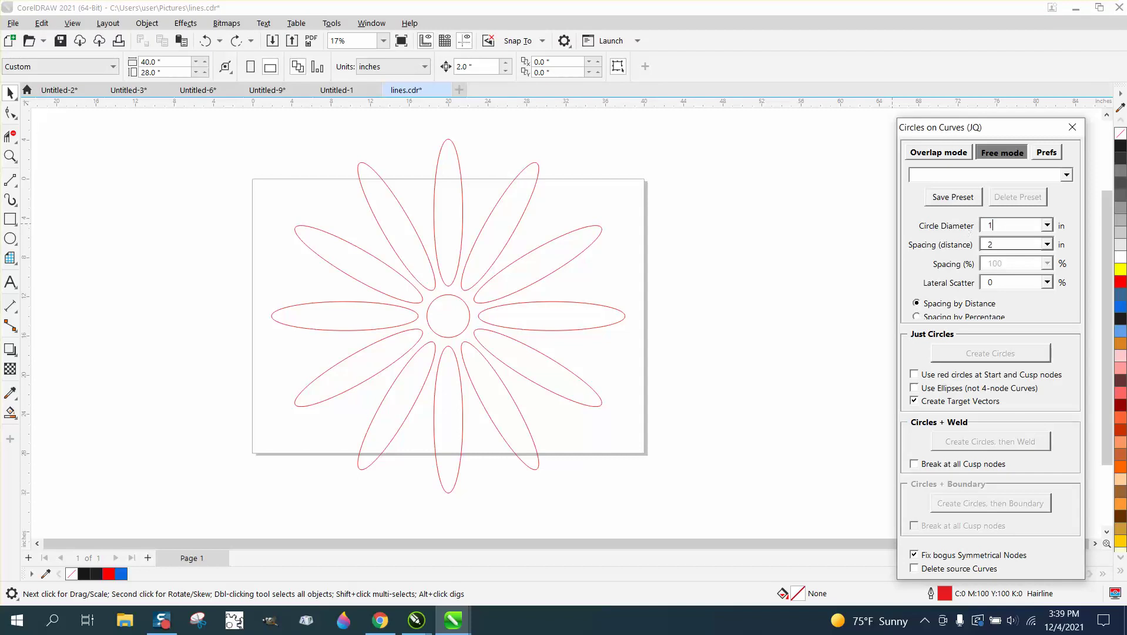
click(1017, 225)
Save the 1-inch diameter, 2-inch spacing settings as a new preset named 1x2.
click(968, 202)
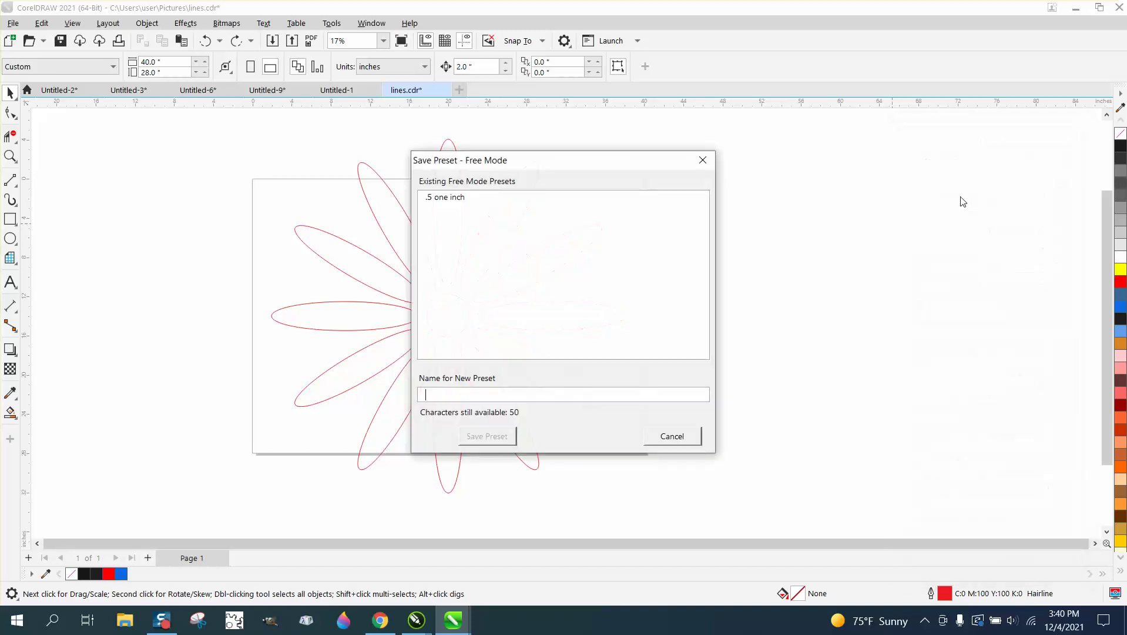
click(479, 200)
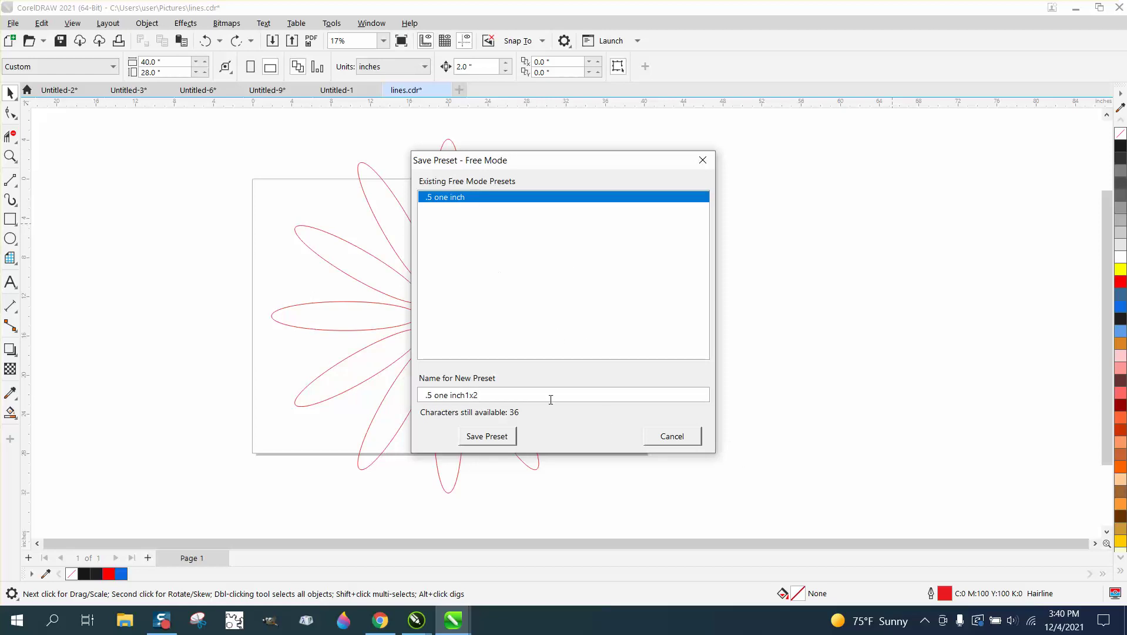
key(ctrl+a)
key(BackSpace)
text(1x)
click(487, 436)
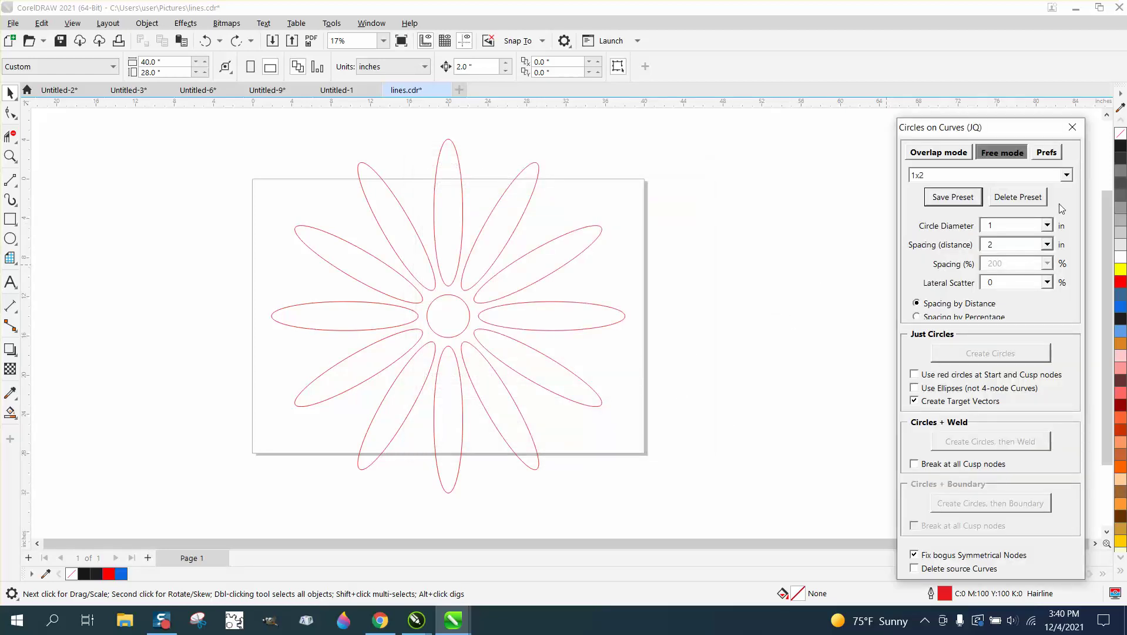
Try the .5 one inch preset on all 13 flower outlines, then undo it.
click(1066, 175)
click(871, 188)
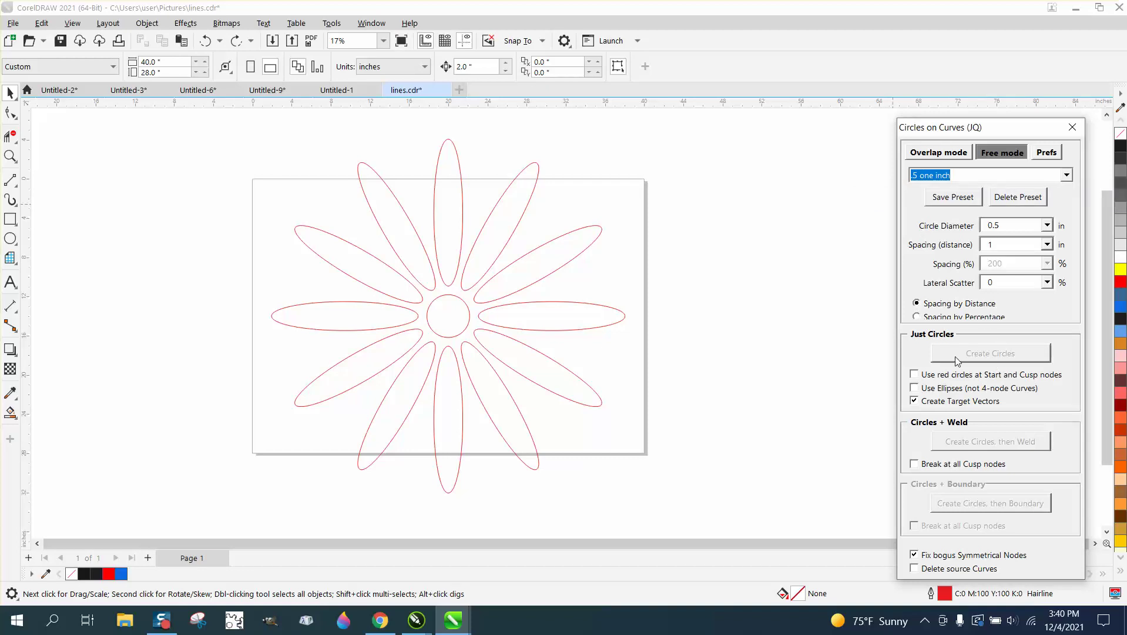
drag(221, 120, 723, 505)
click(975, 353)
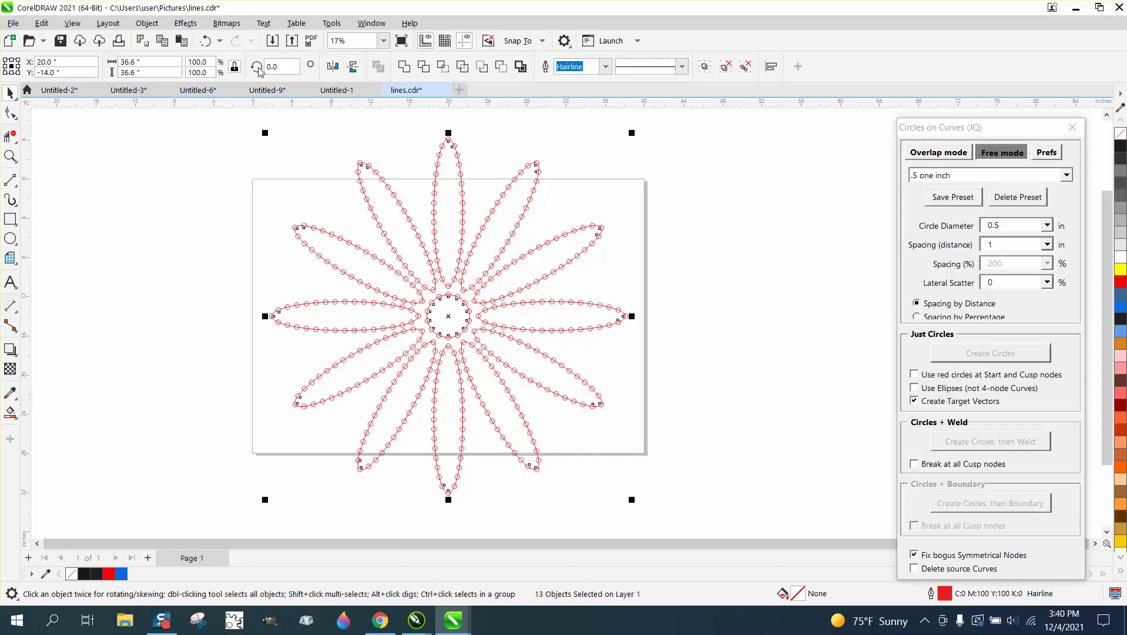
click(205, 41)
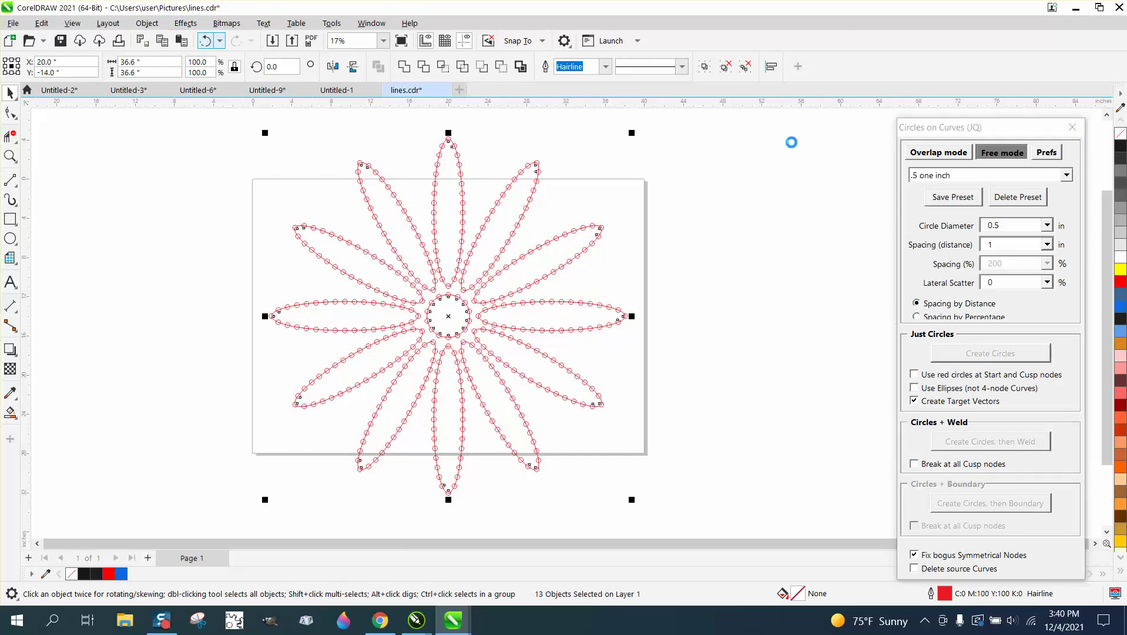
Load the 1x2 preset, test it on the centre circle, then undo.
click(1066, 175)
click(866, 200)
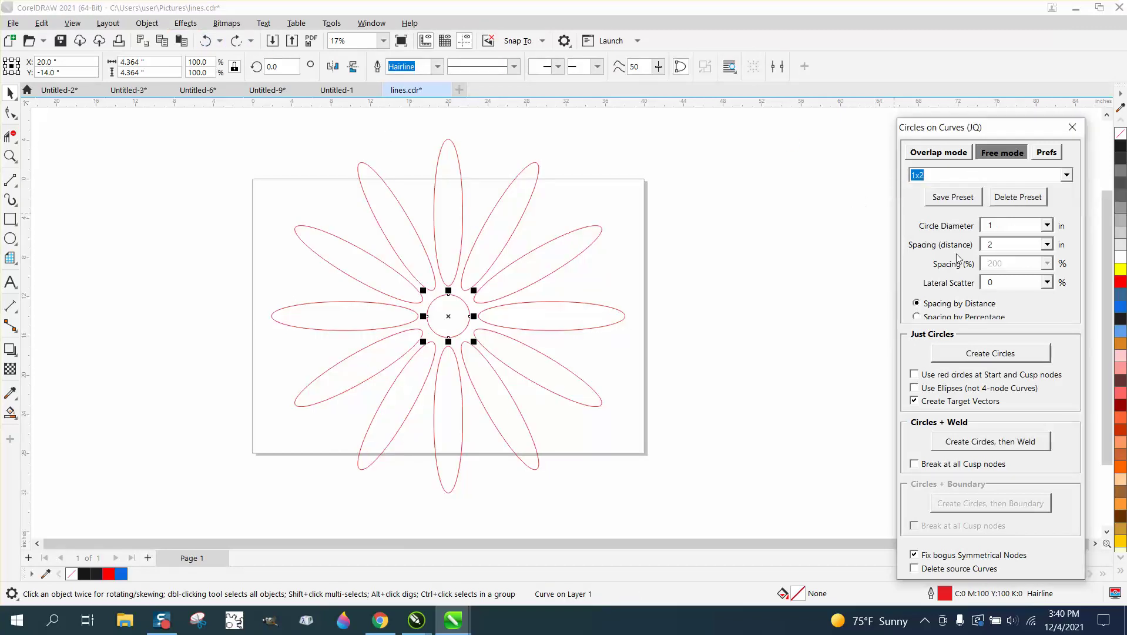
click(992, 353)
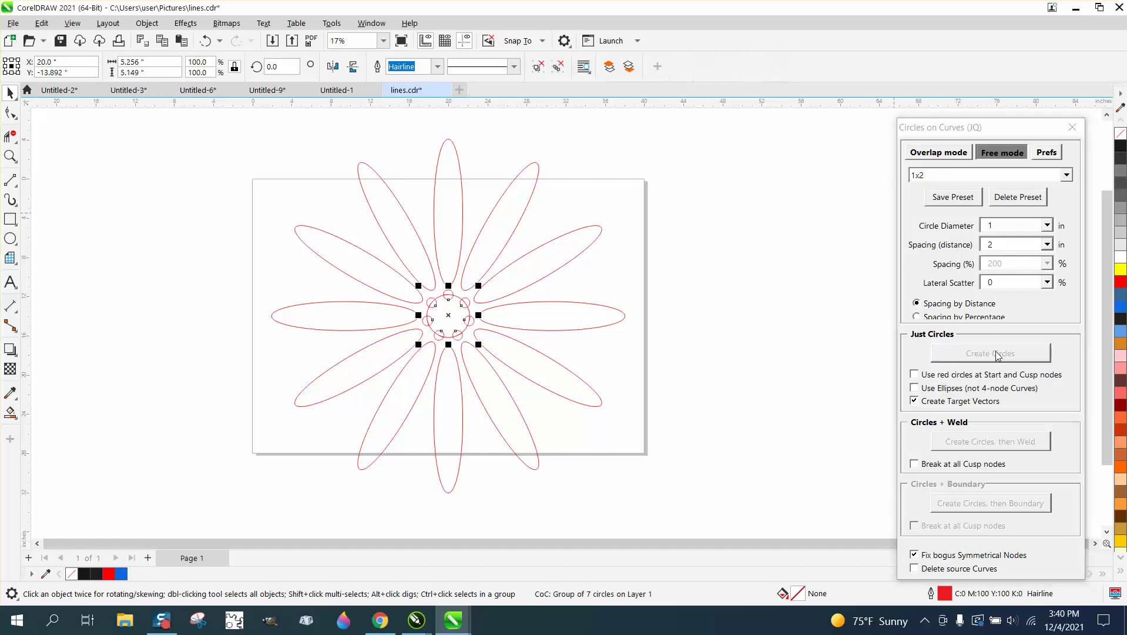
click(205, 41)
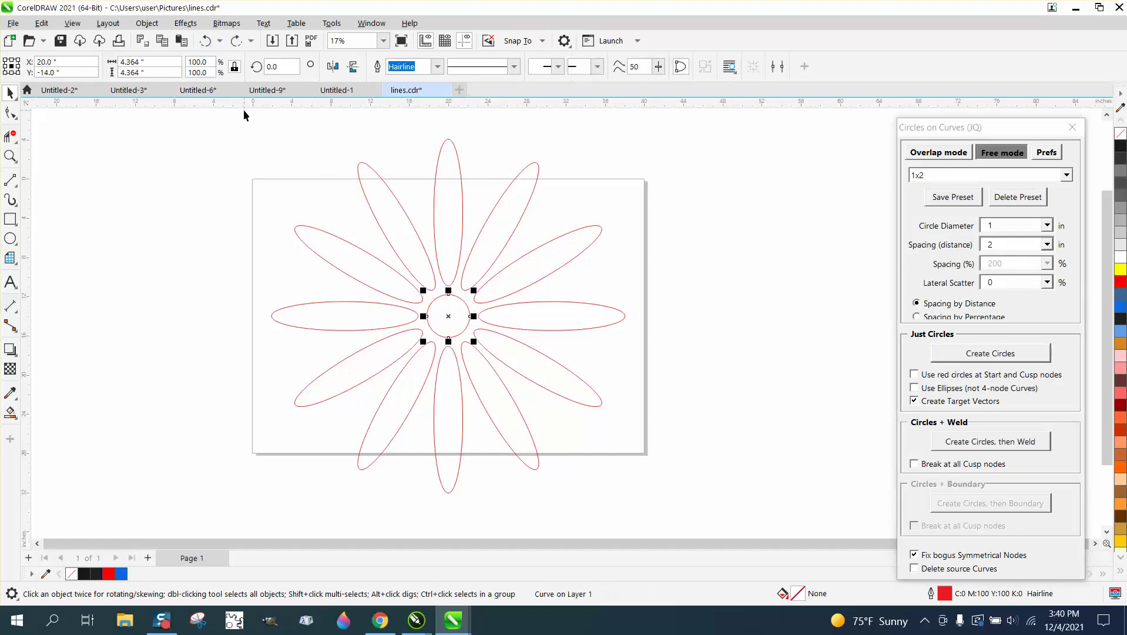
Add 1-inch circles at 2-inch spacing along all flower curves, then deselect and zoom out.
drag(241, 121, 752, 494)
click(991, 354)
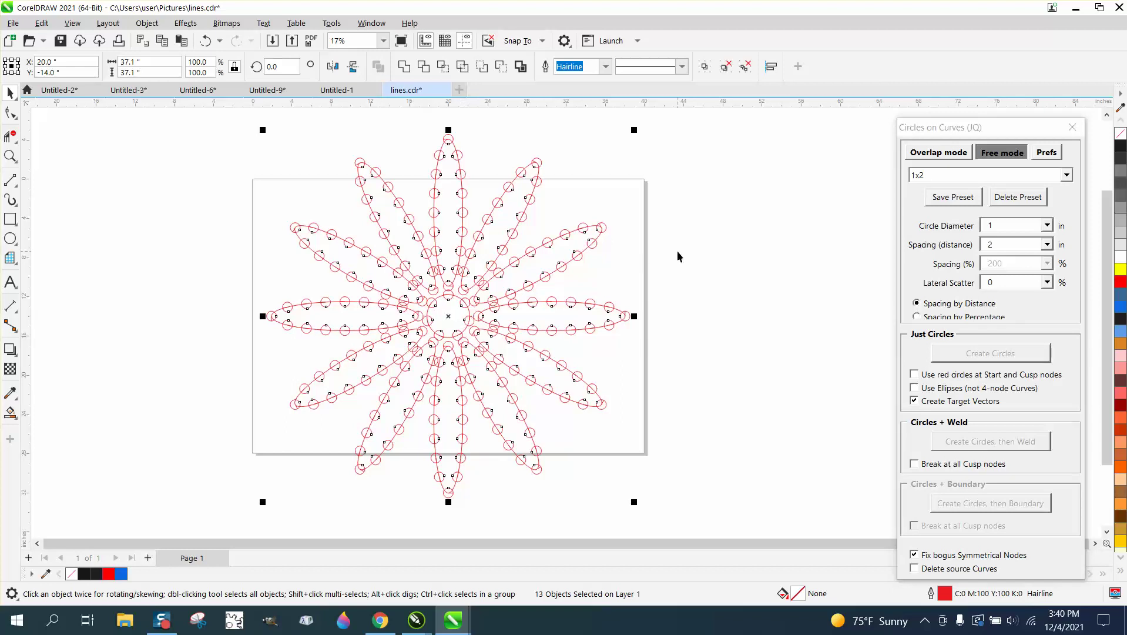
click(659, 258)
scroll(659, 262, down, 1)
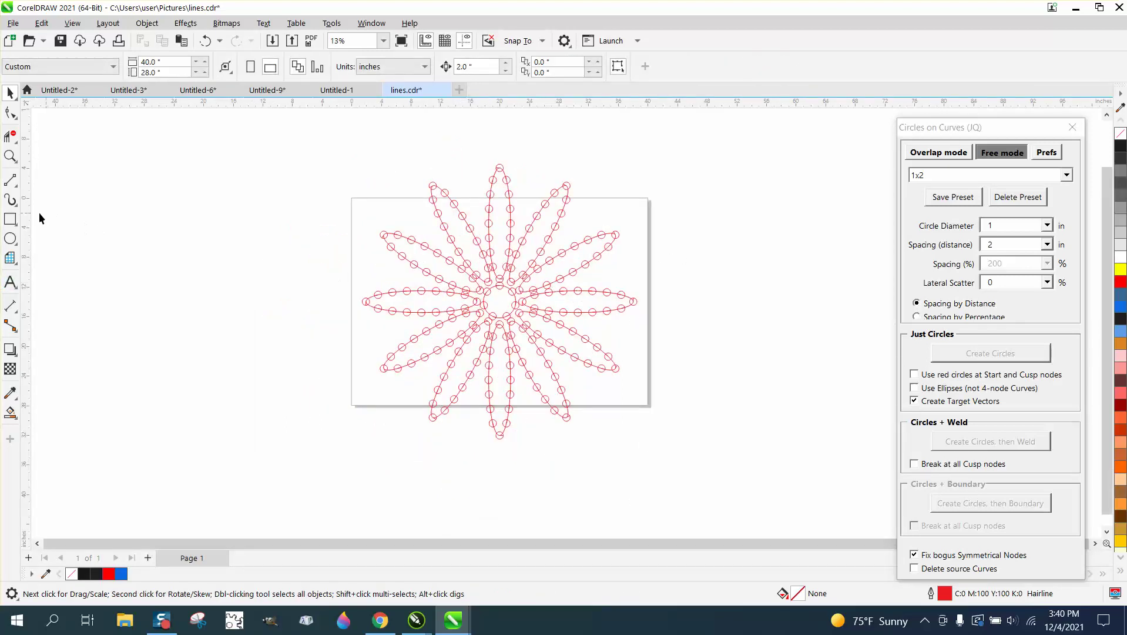
Draw a large circle left of the page and convert it to curves.
click(10, 238)
drag(265, 211, 194, 414)
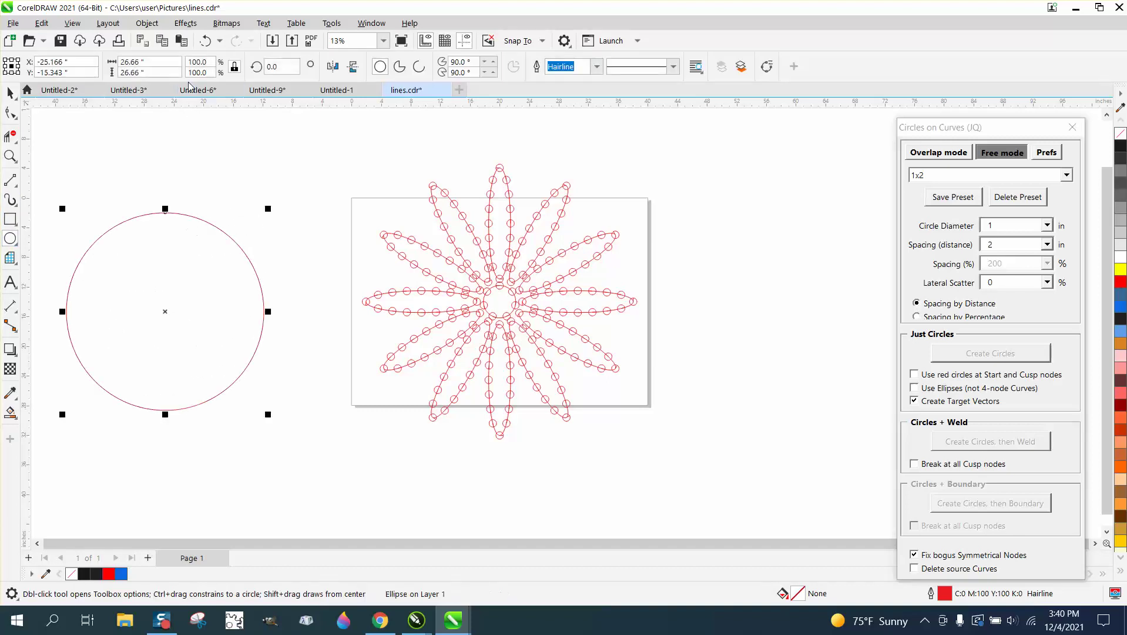
click(147, 23)
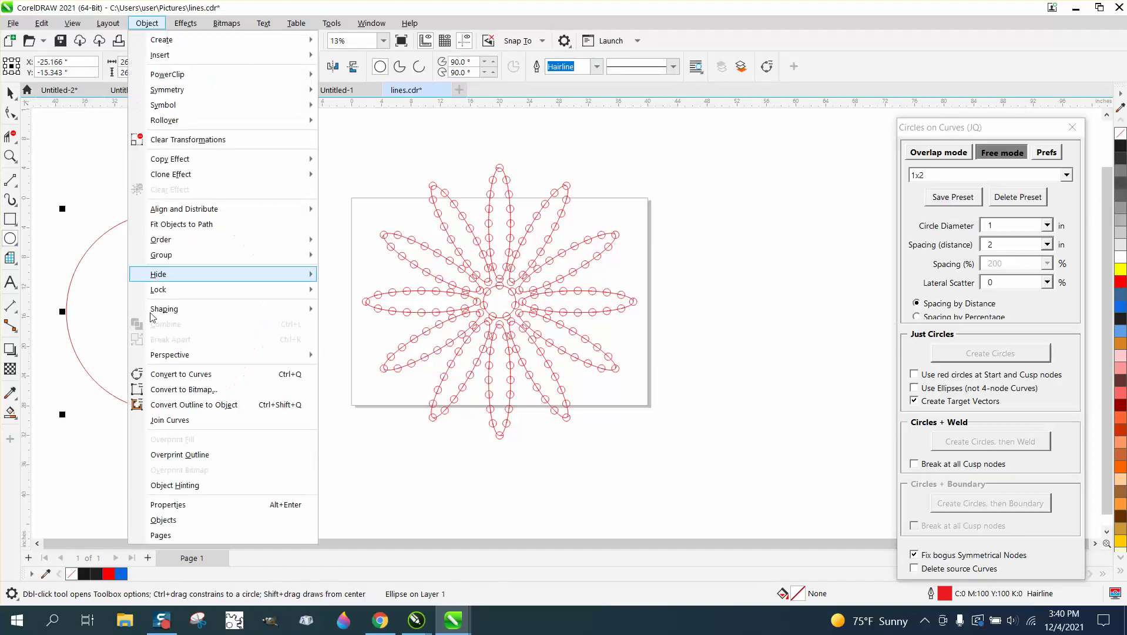
click(154, 374)
click(12, 95)
Test Create Circles on the big circle, undo it, and move the Circles on Curves docker up-left.
click(1003, 363)
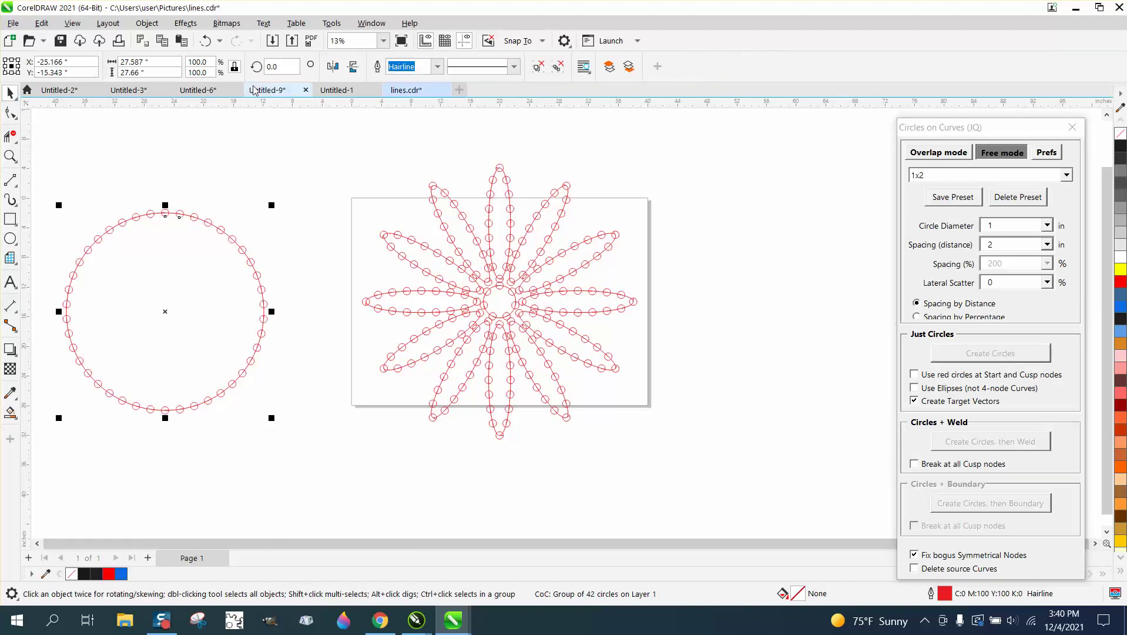
click(205, 41)
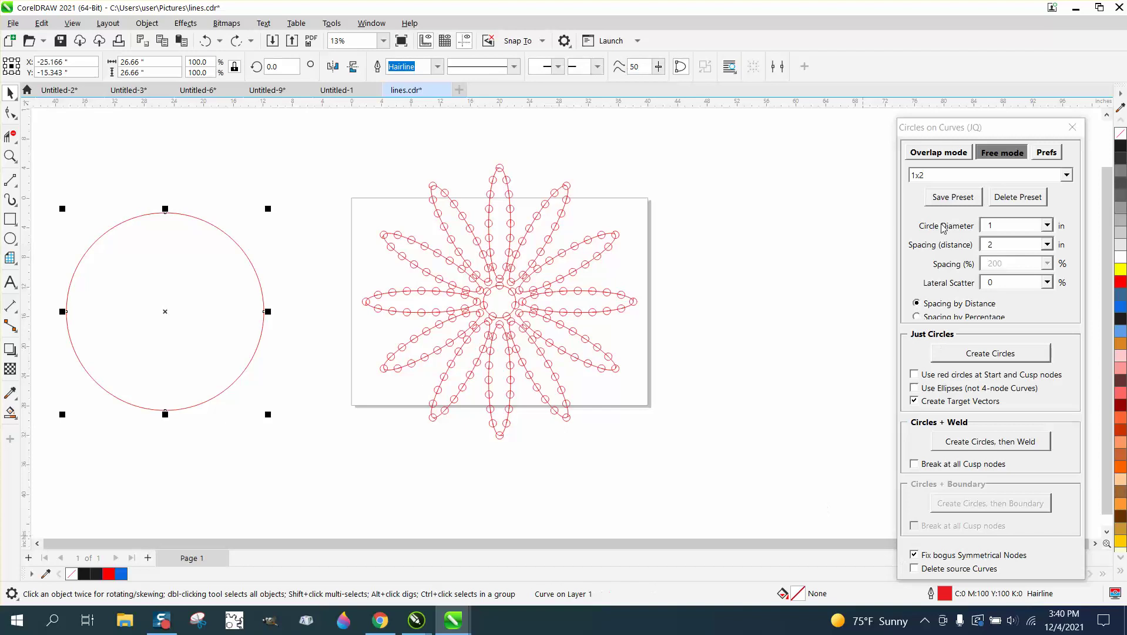
drag(1020, 130, 955, 90)
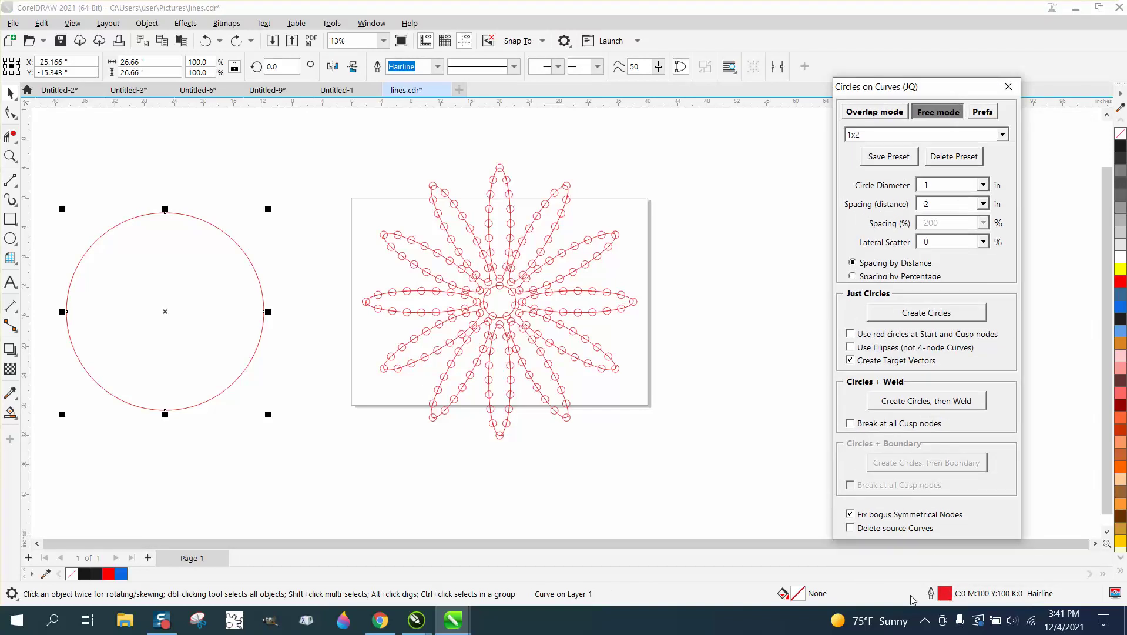
Give the big circle a uniform blue fill, delete it, and draw a new 25.152-inch circle there.
double_click(800, 596)
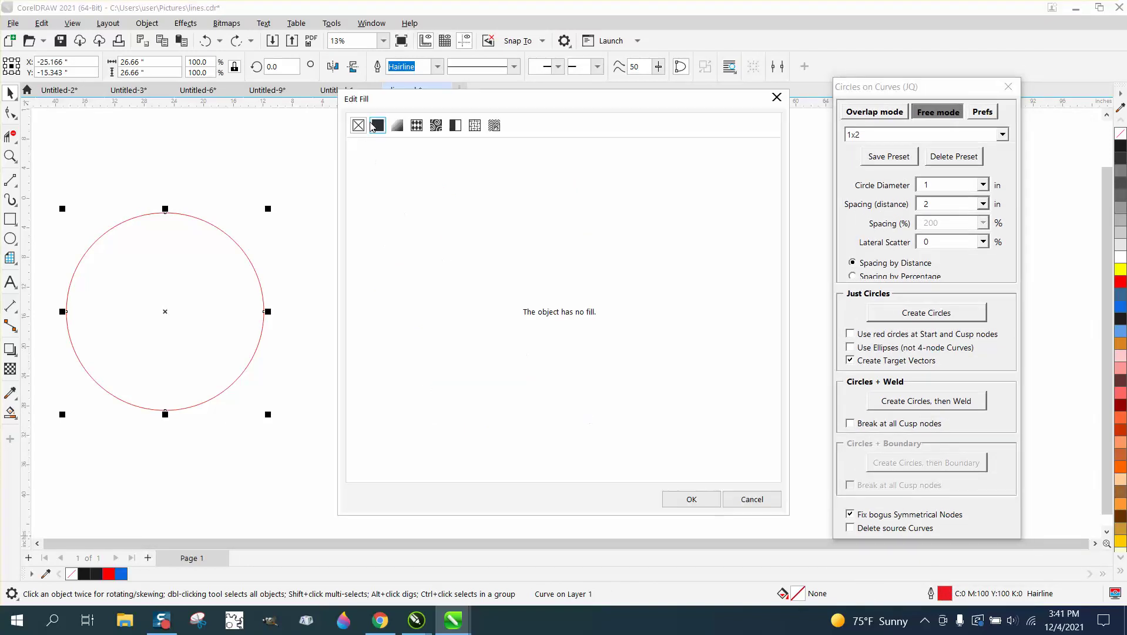
click(378, 125)
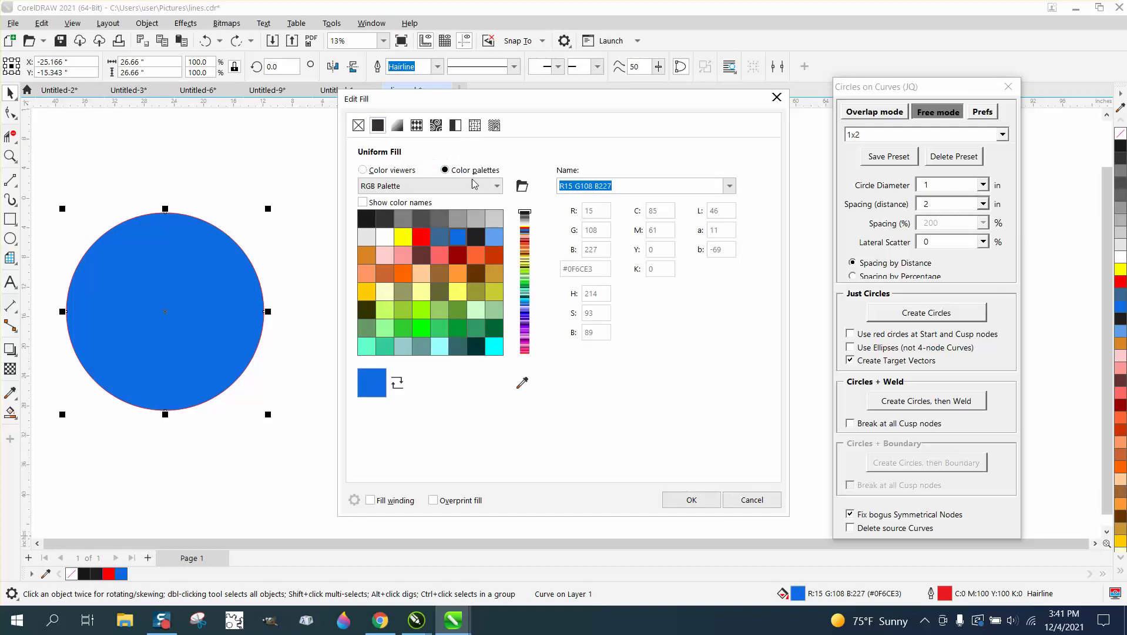
click(691, 499)
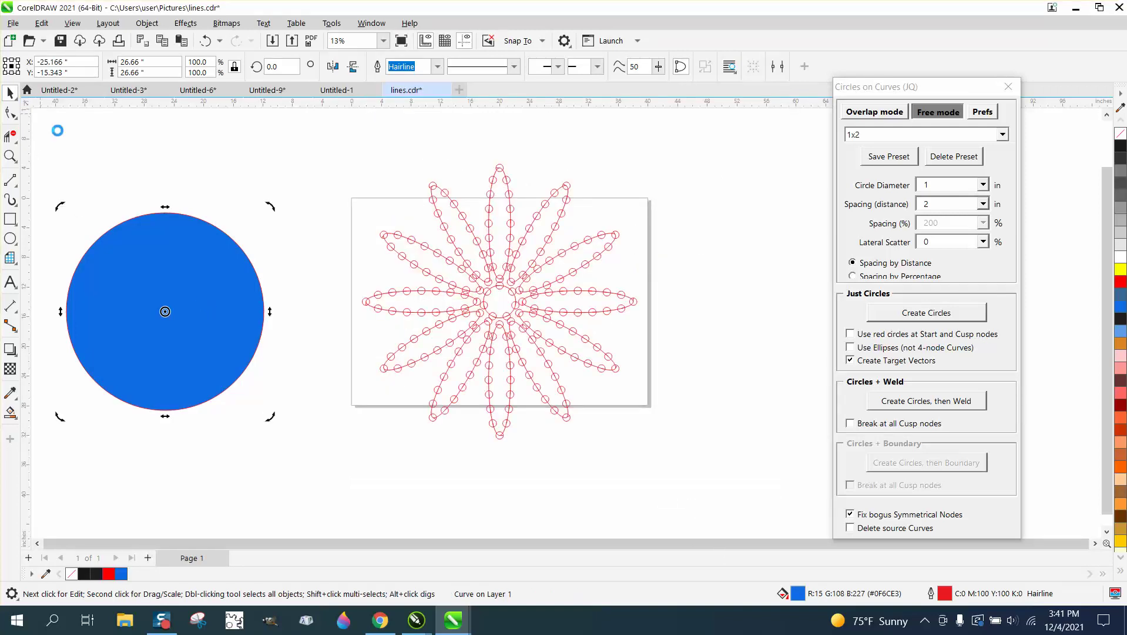
key(Delete)
click(11, 238)
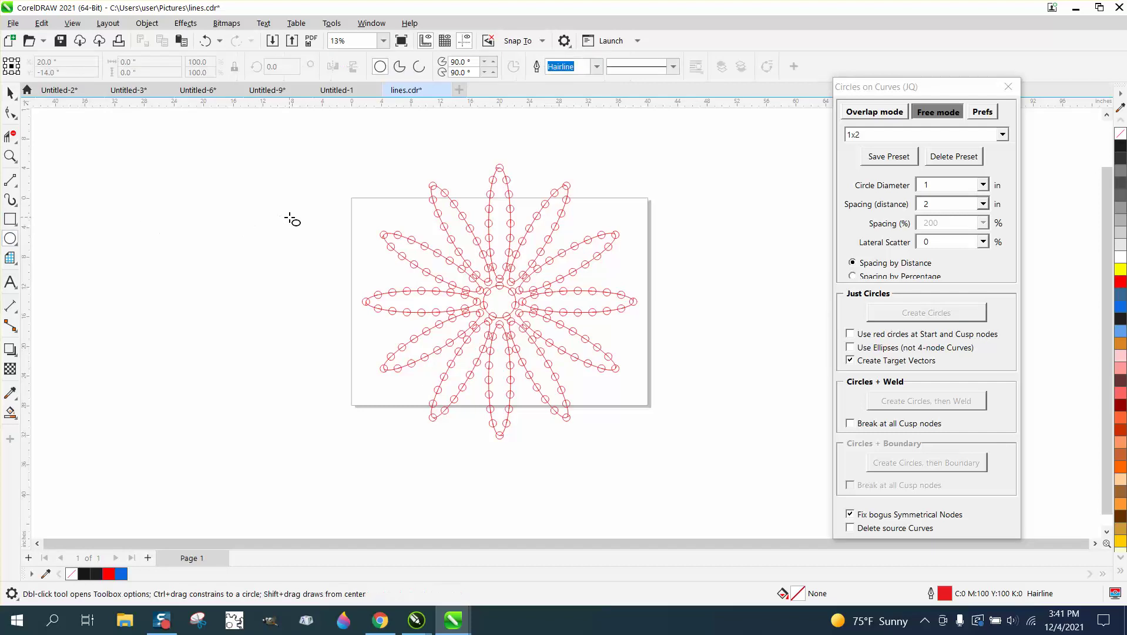
drag(290, 217, 103, 405)
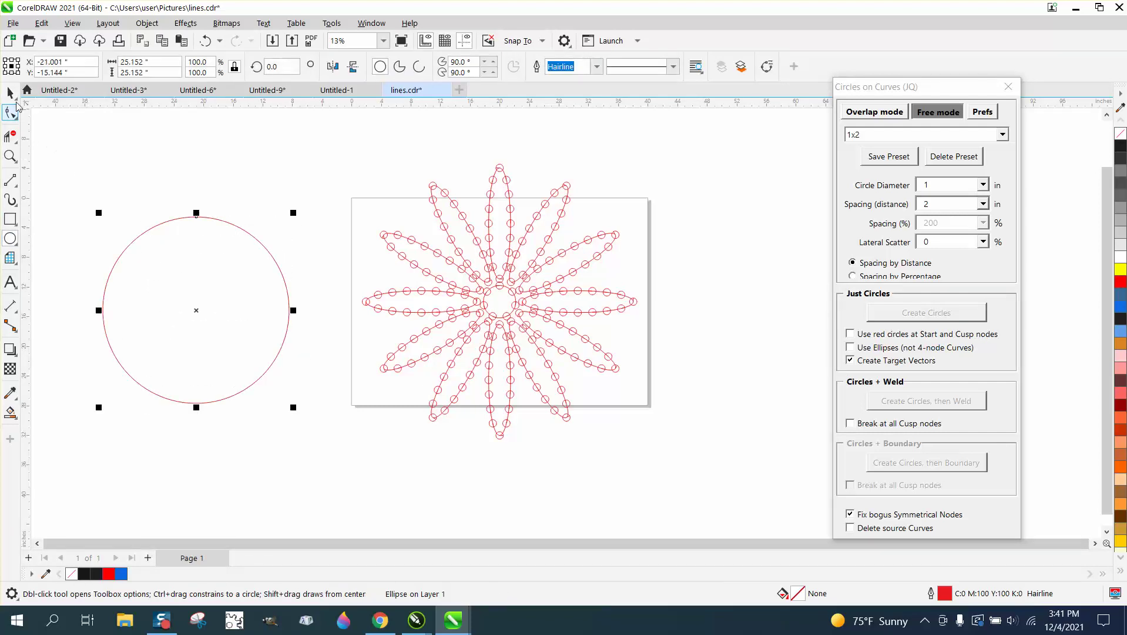
With nothing selected, make uniform orange #FF6633 the default fill for new graphic objects.
click(11, 93)
click(248, 169)
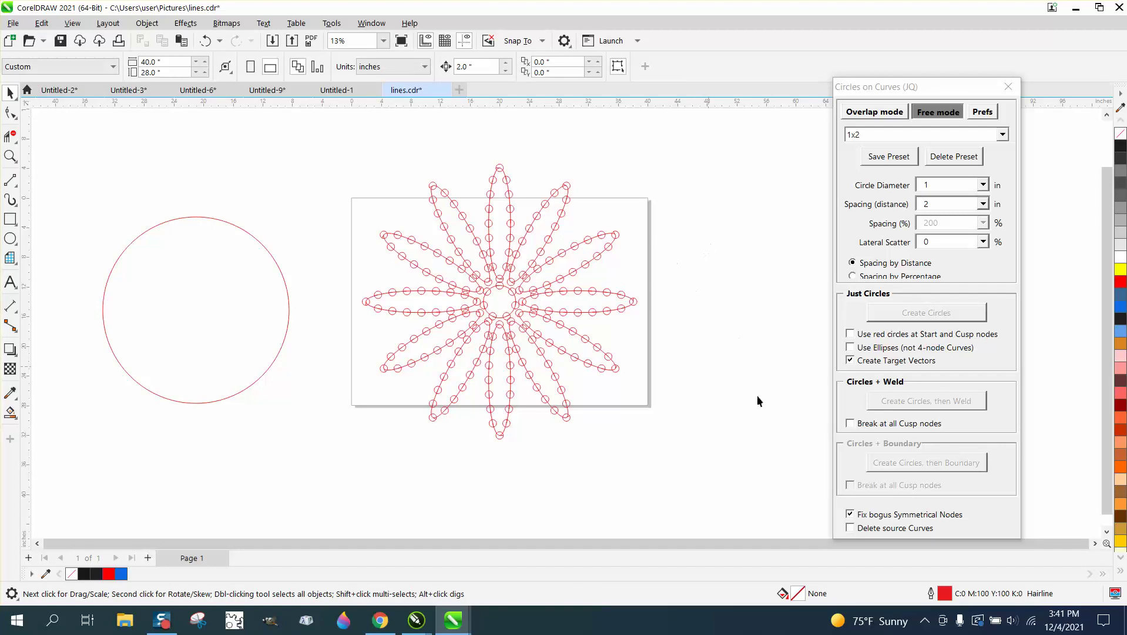
double_click(802, 594)
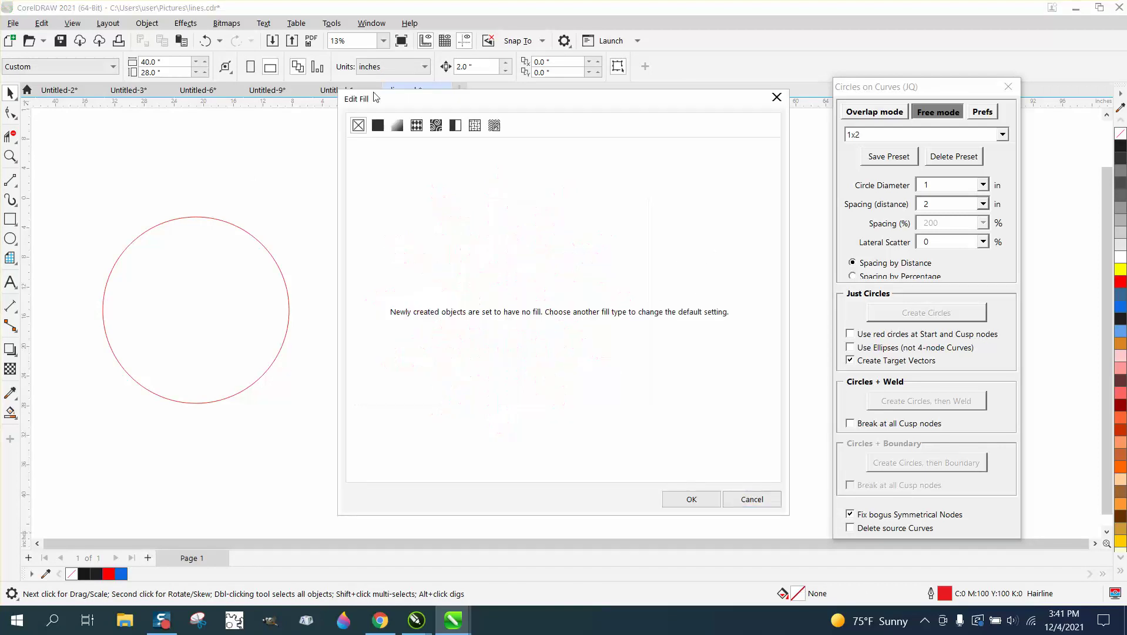
click(378, 127)
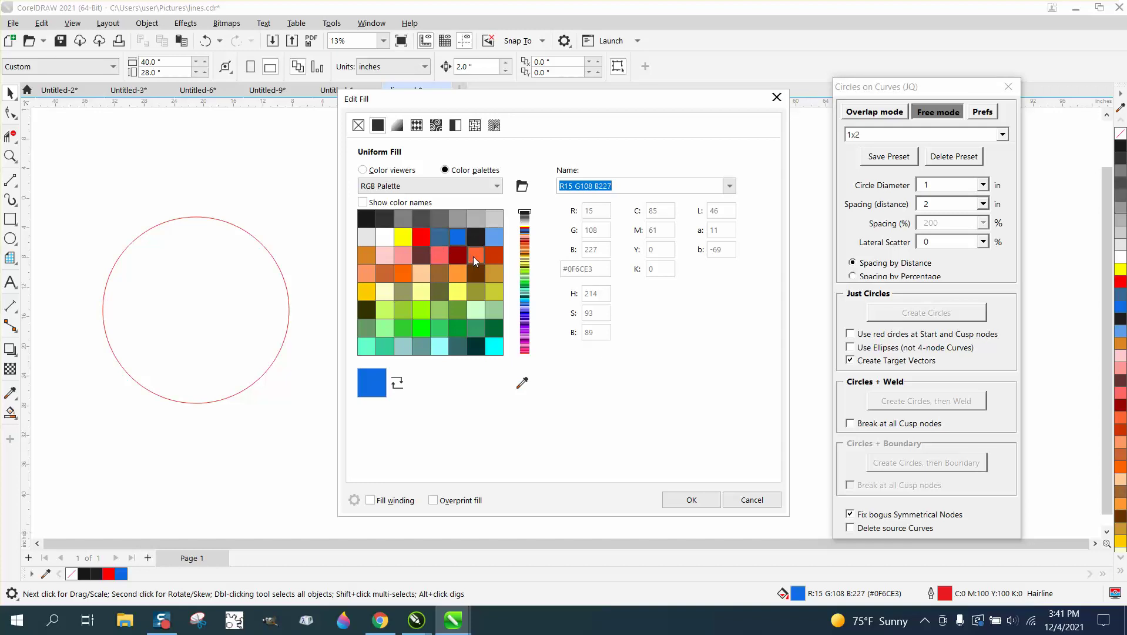
click(675, 499)
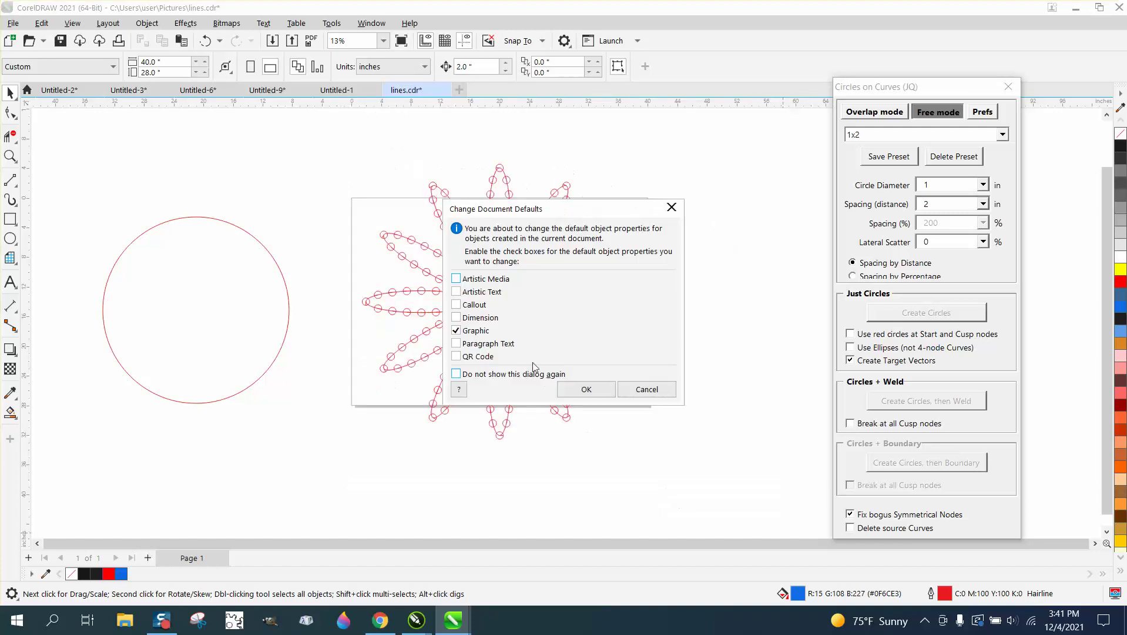
click(567, 389)
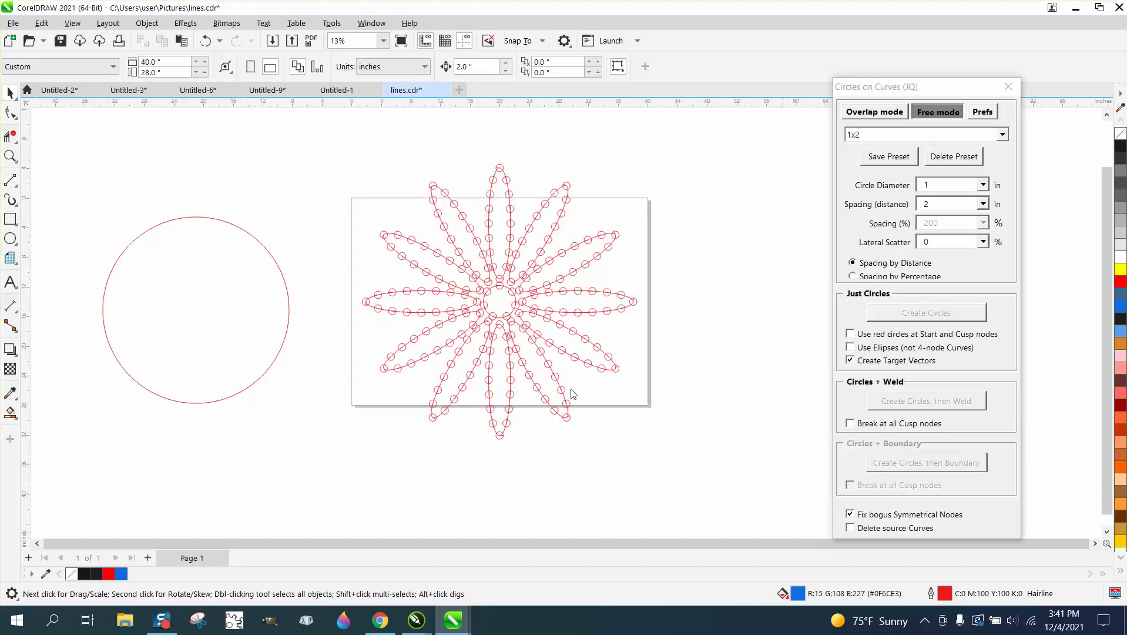
Draw a small orange test rectangle at the top left.
click(10, 219)
drag(122, 139, 190, 172)
click(10, 93)
Convert the big circle to curves and ring it with 40 orange-filled circles.
click(207, 217)
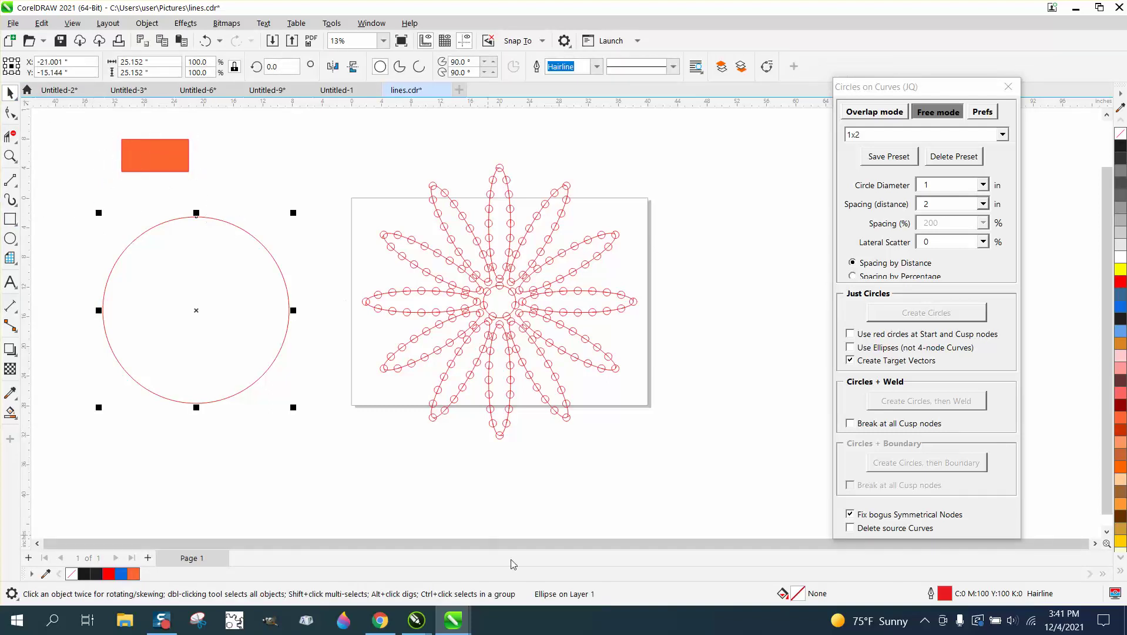
click(147, 23)
click(166, 374)
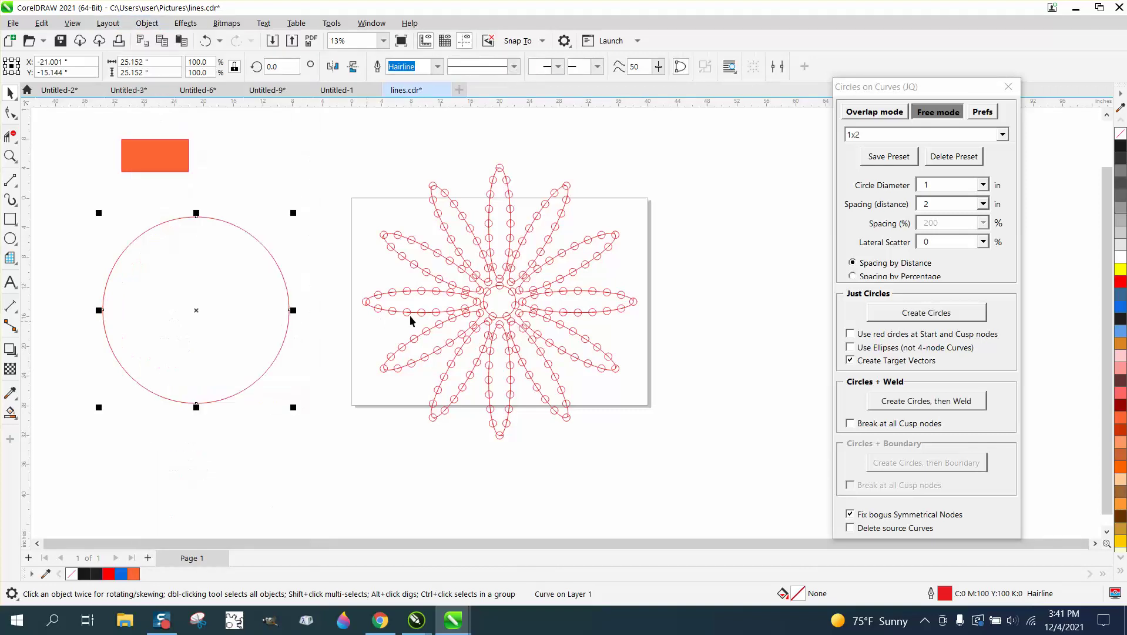
click(918, 316)
Zoom in on the top of the circle ring to check the orange circles, then pick the Ellipse tool.
click(10, 156)
drag(163, 201, 294, 272)
scroll(287, 206, down, 5)
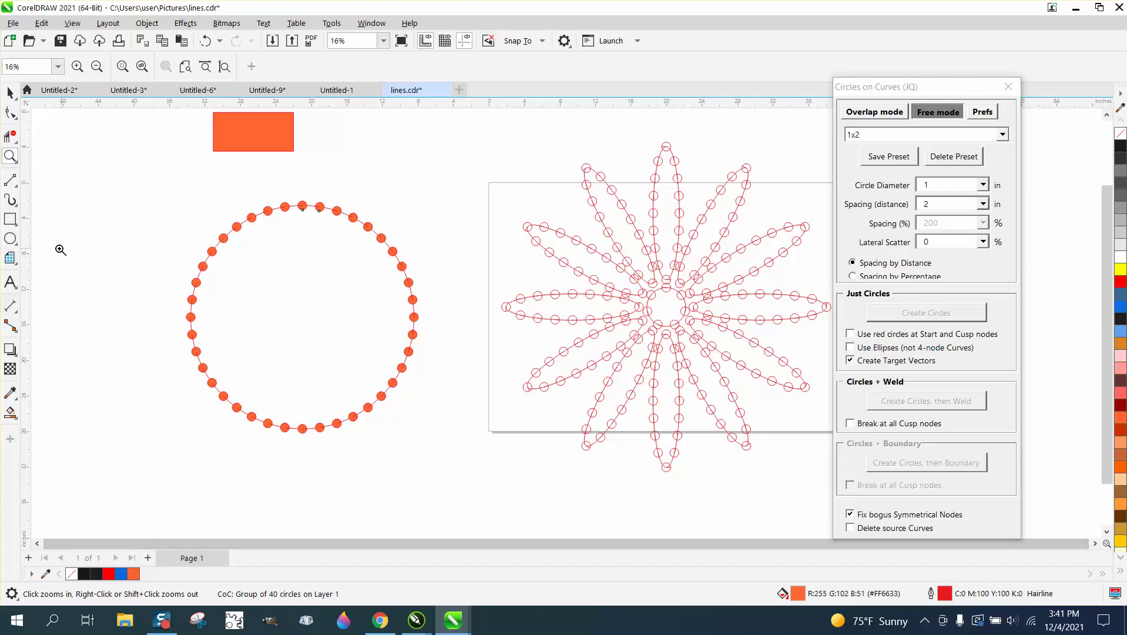
click(10, 238)
Draw an orange ellipse to the left of the ring, then deselect it.
drag(175, 201, 114, 275)
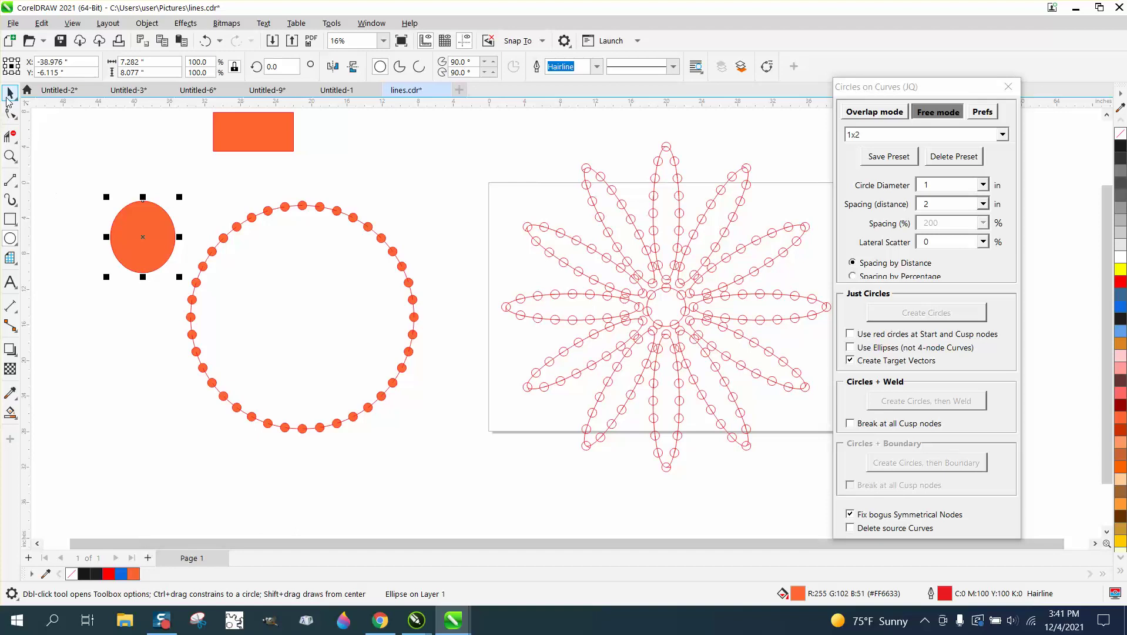
click(10, 92)
click(171, 166)
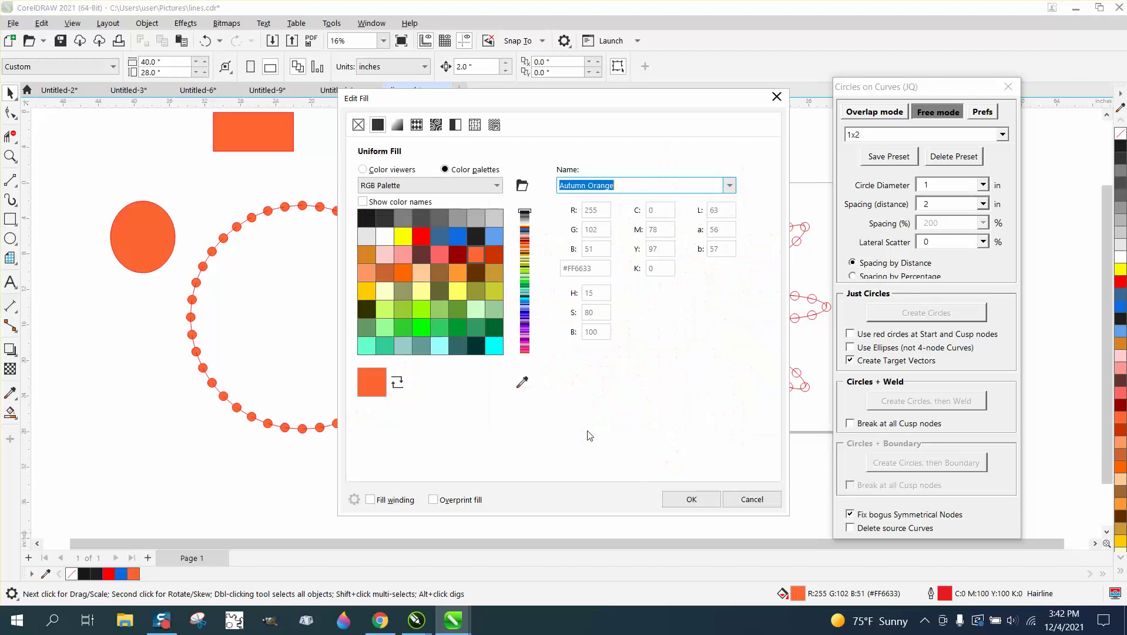
Make No Fill the graphic default and draw a large 17.61 x 22.774 in unfilled ellipse.
click(358, 124)
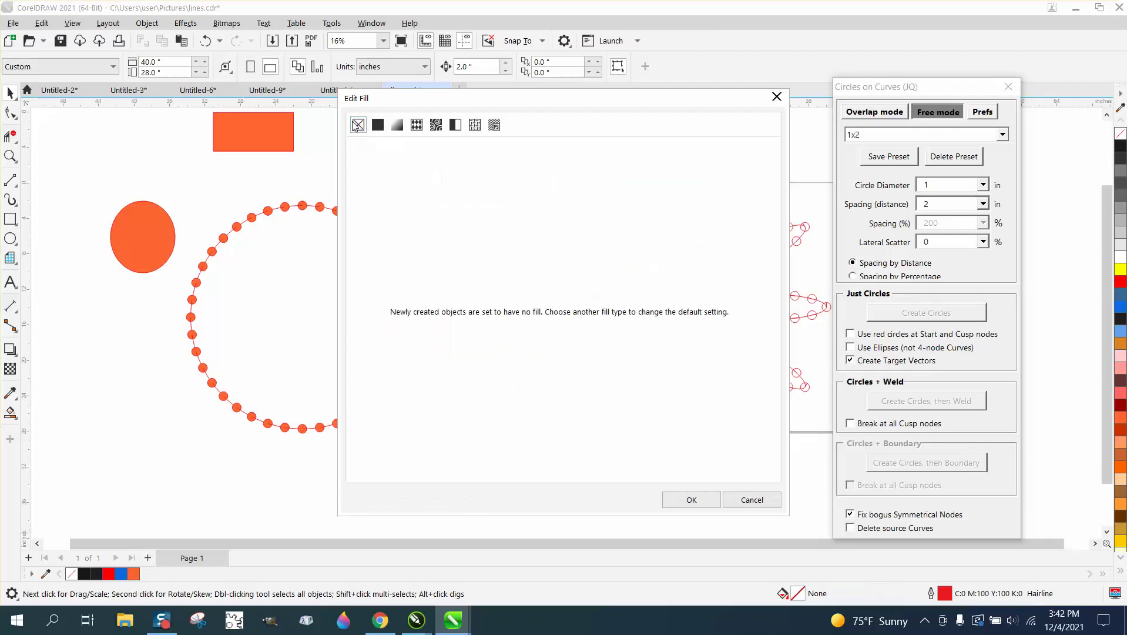
click(682, 499)
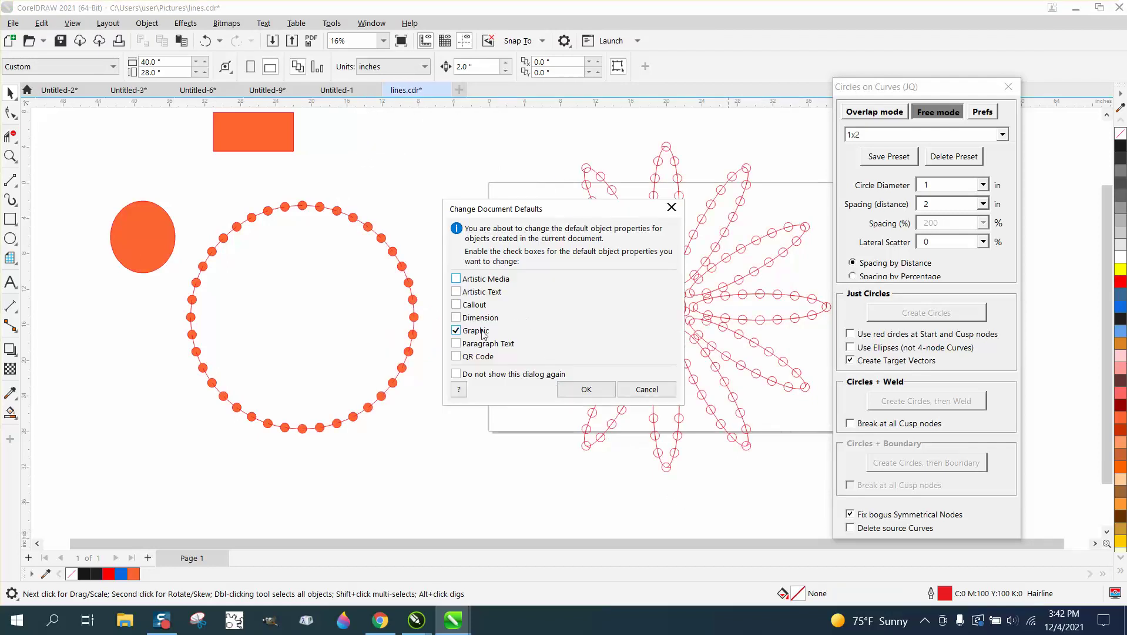
click(602, 390)
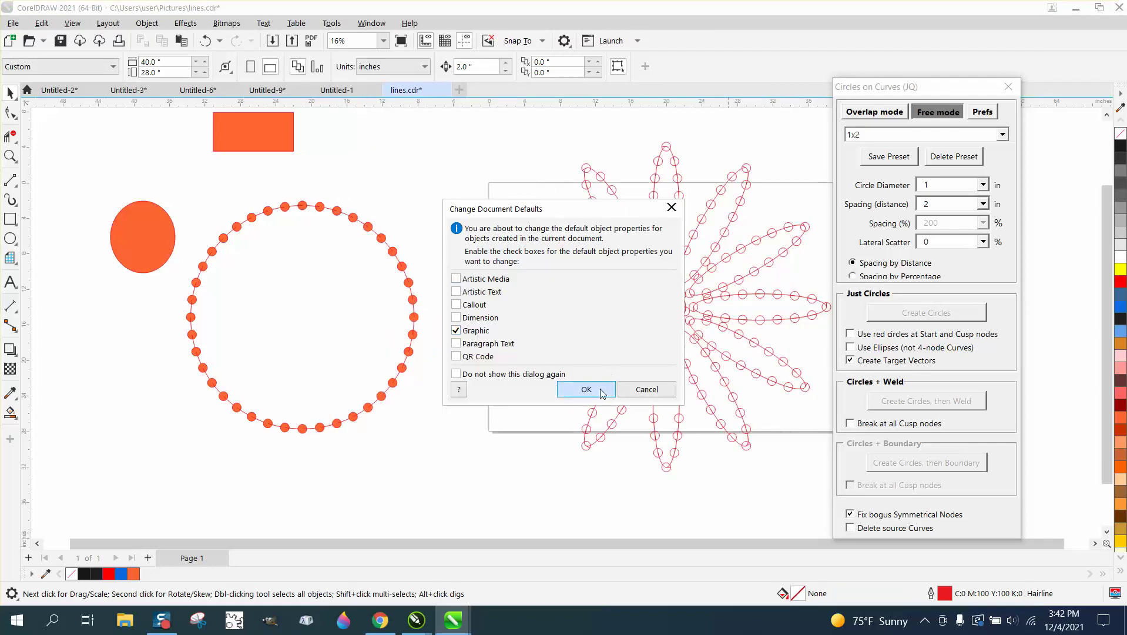
click(10, 238)
drag(462, 164, 380, 269)
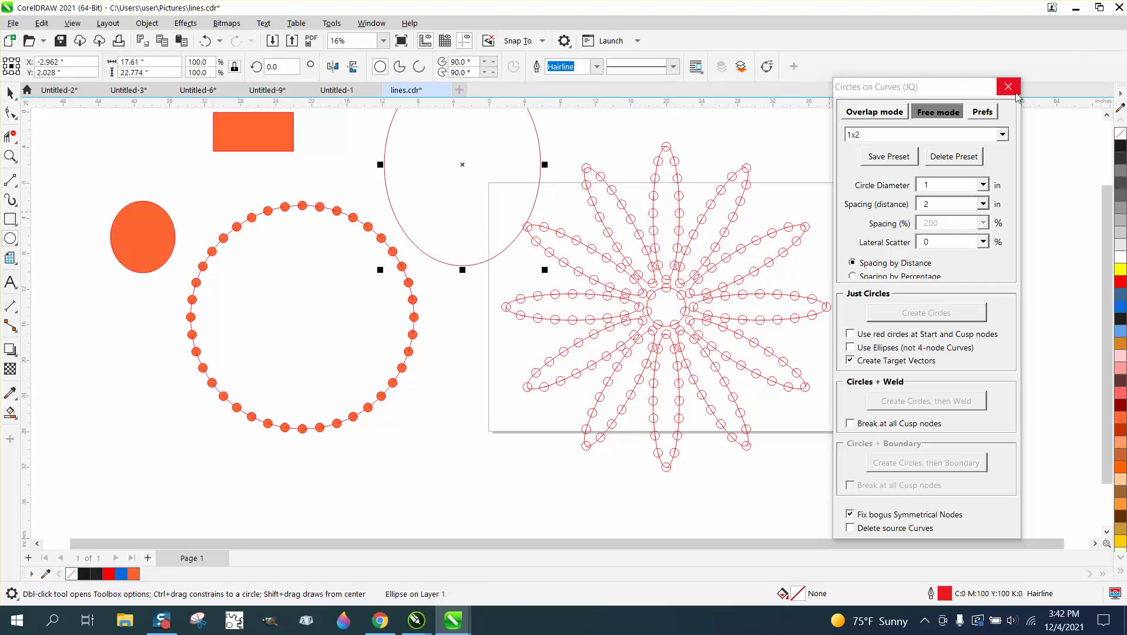